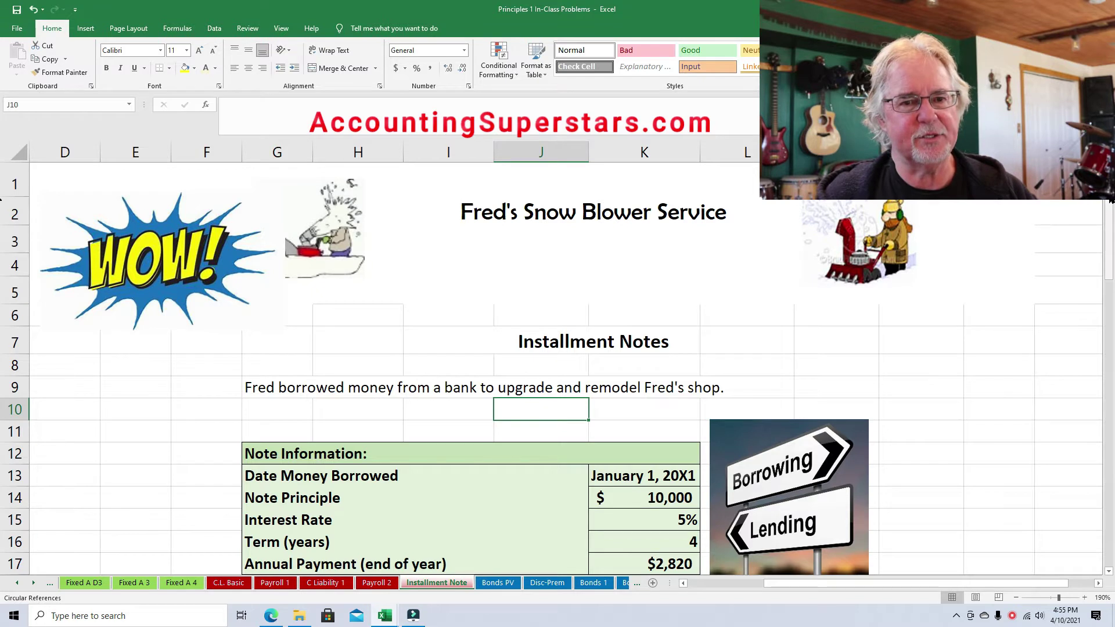
Review the date borrowed, note principle, interest rate and term in the Note Information table.
scroll(5, 232, down, 2)
scroll(5, 231, down, 1)
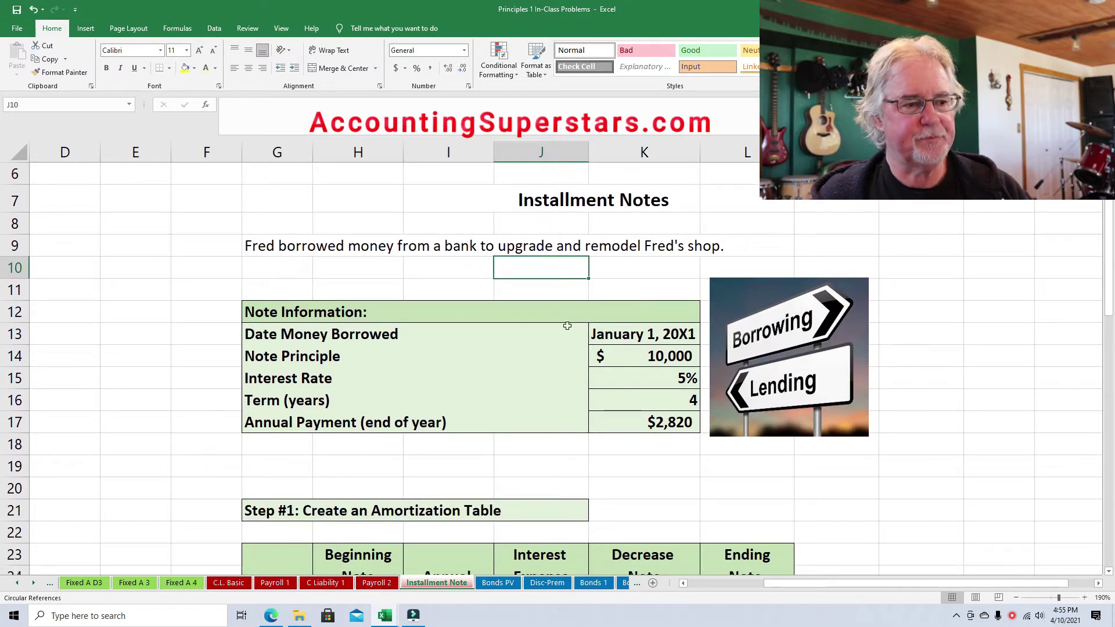
click(635, 360)
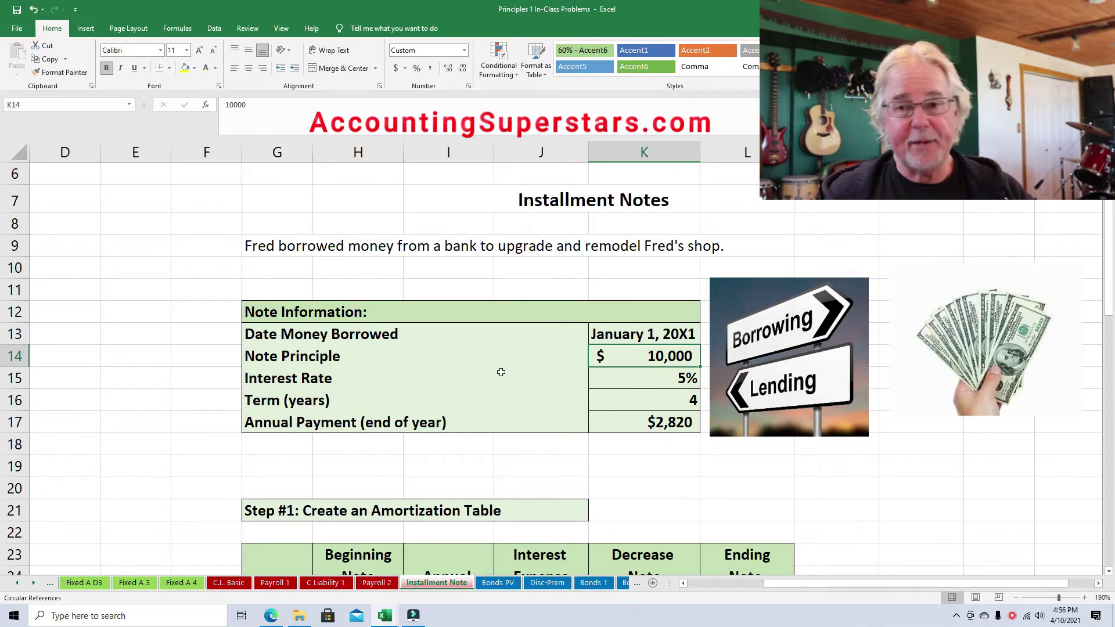
key(Up)
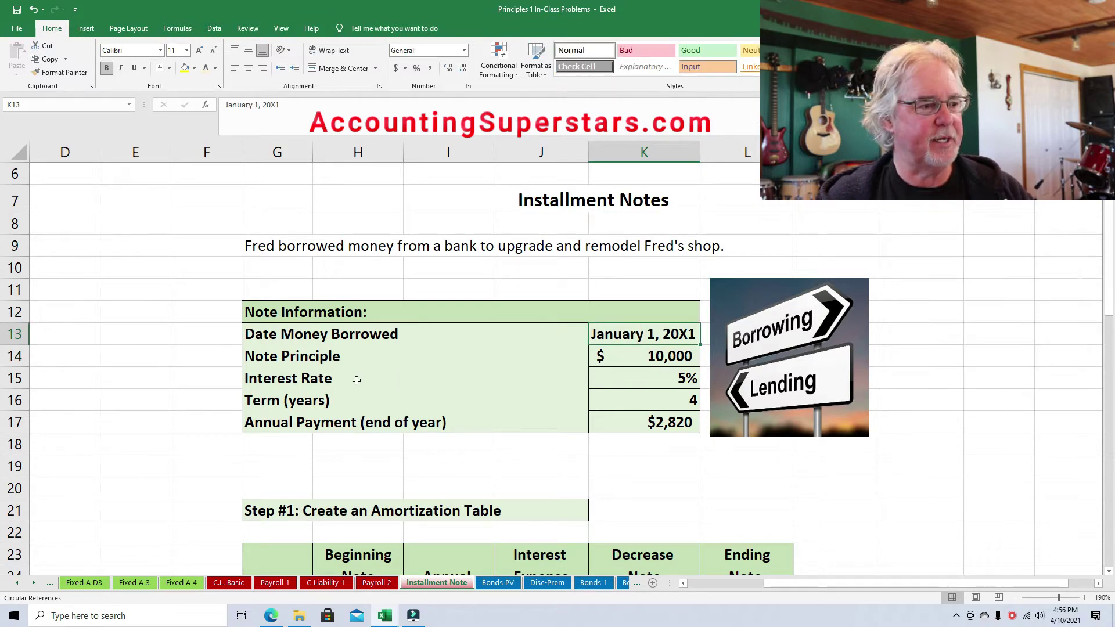
click(652, 383)
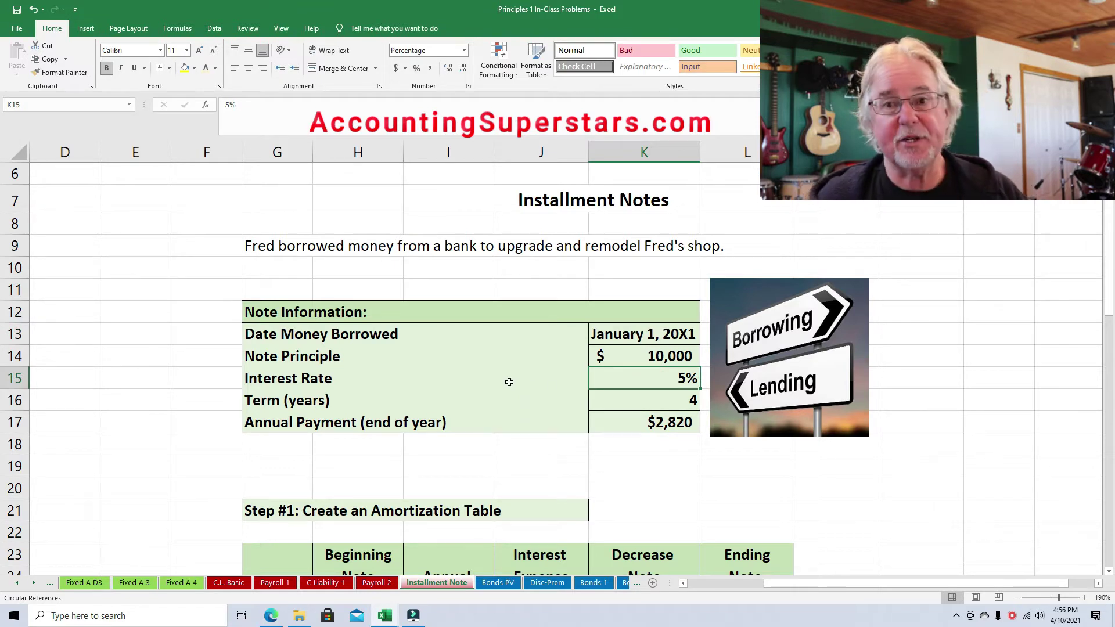
click(656, 397)
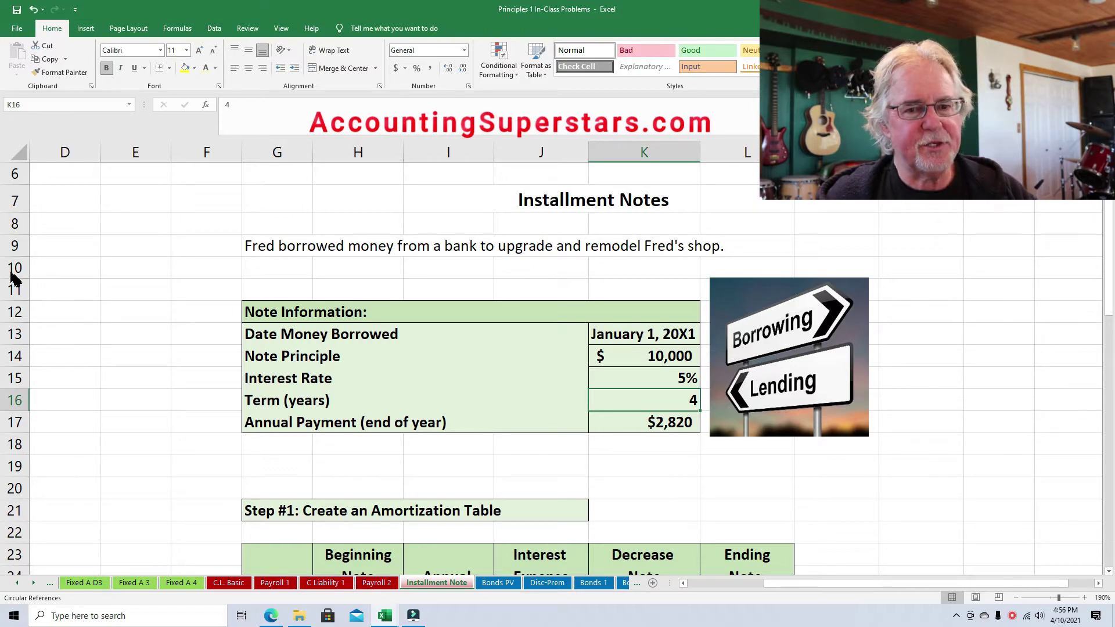
Split the worksheet window below row 18 so the note information stays in view above the amortization table.
drag(1107, 261, 1108, 270)
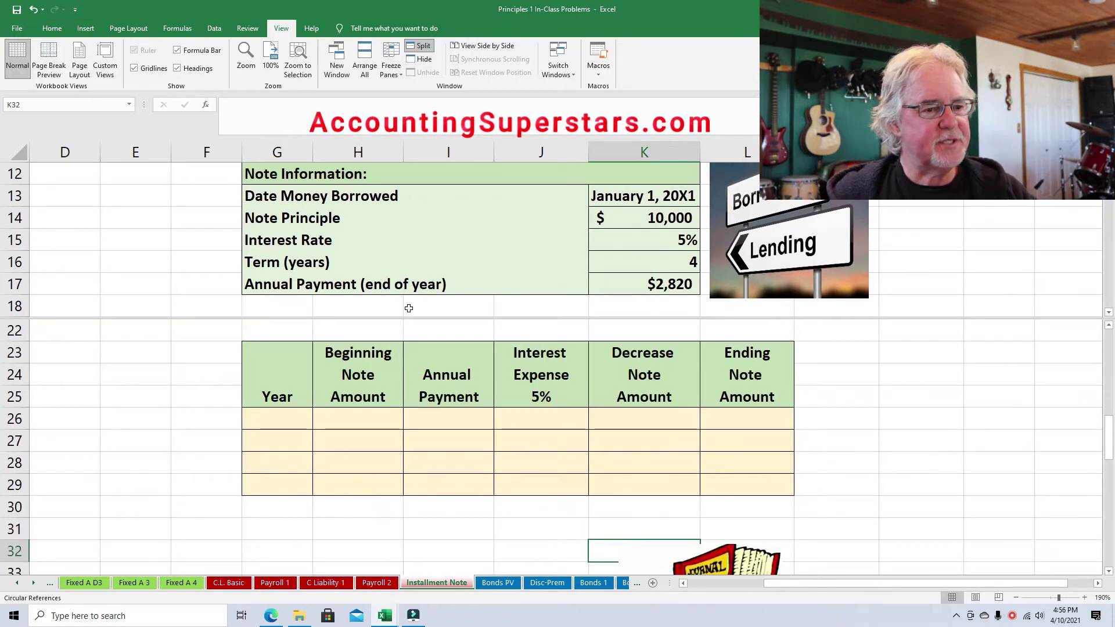
key(Down)
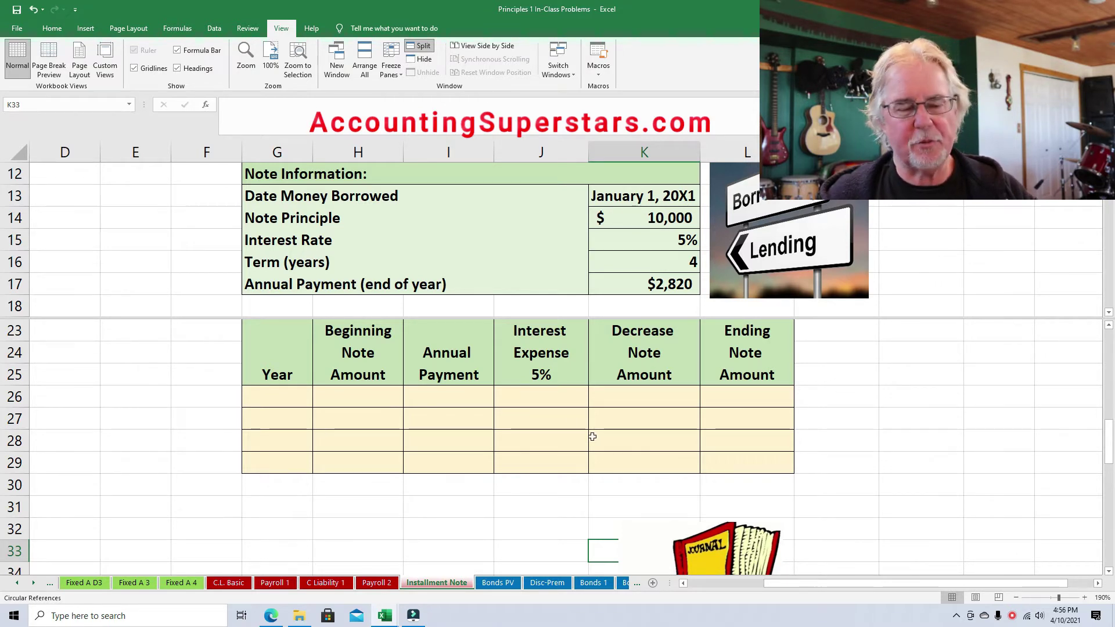
Reveal the year number, beginning note amount and annual payment for Year 1 in G26:I26 by applying the black font color.
click(298, 394)
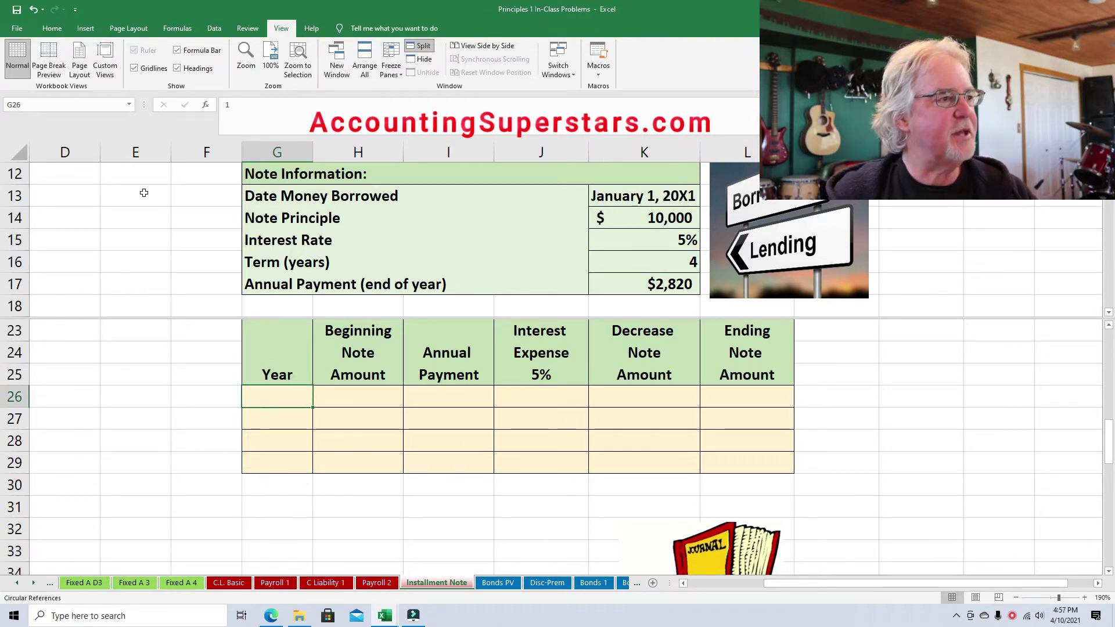
click(52, 28)
click(365, 388)
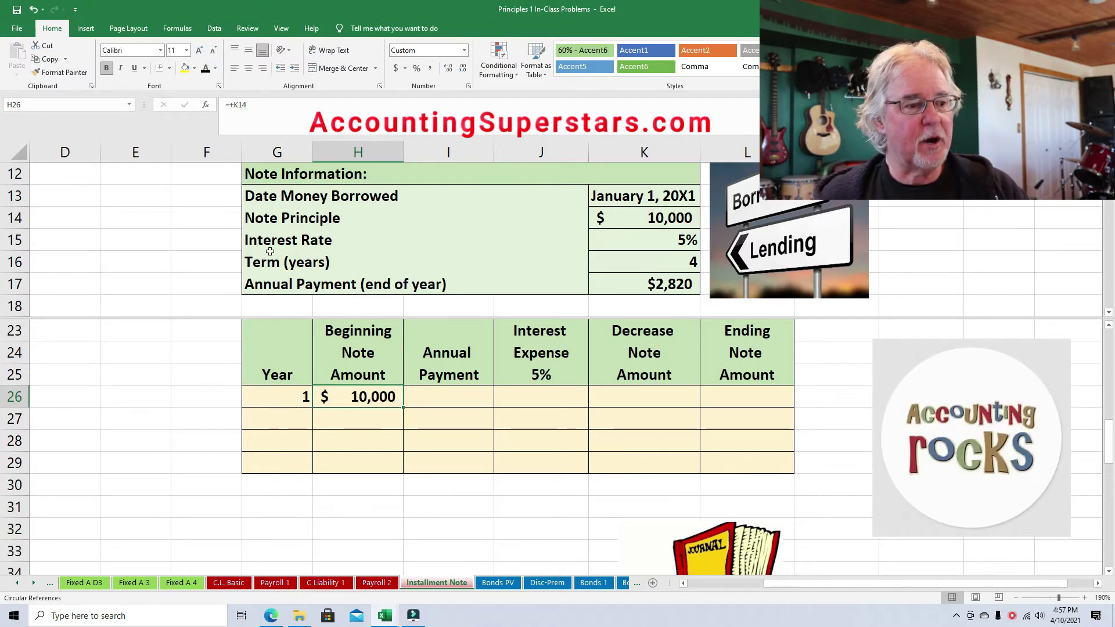
click(460, 398)
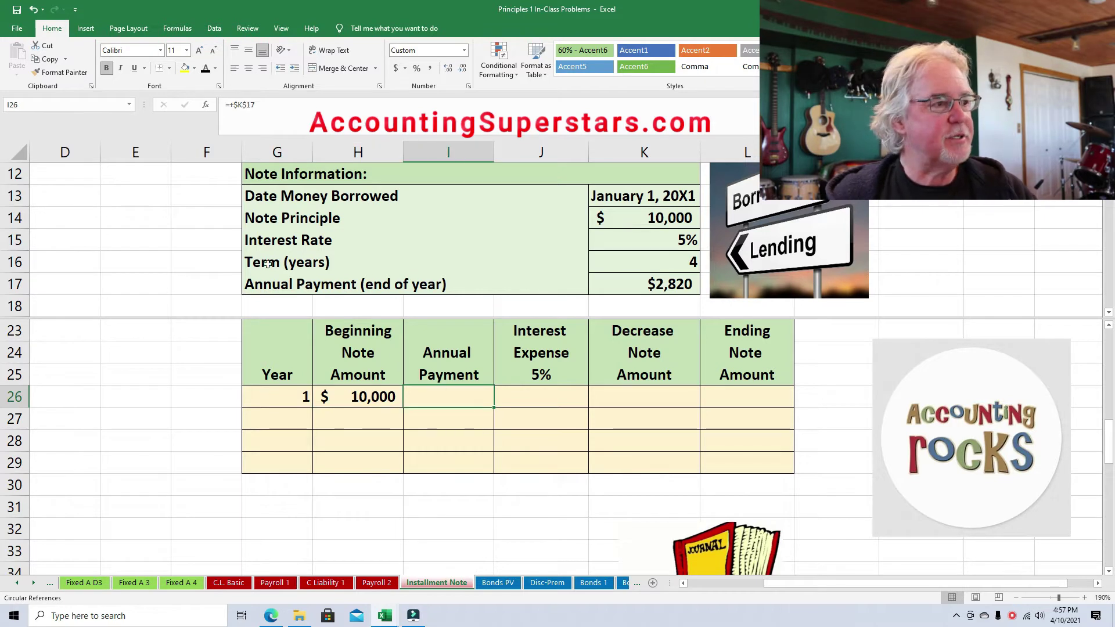
click(205, 69)
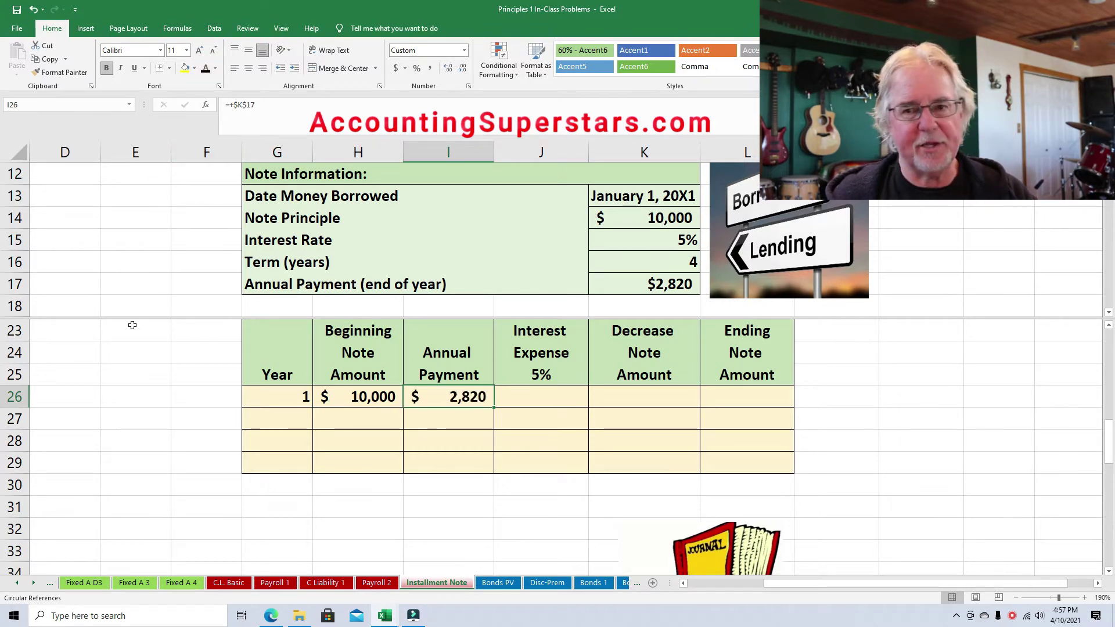
Apply the black font color to the Year 1 interest expense in J26 and decrease in note amount in K26.
click(549, 401)
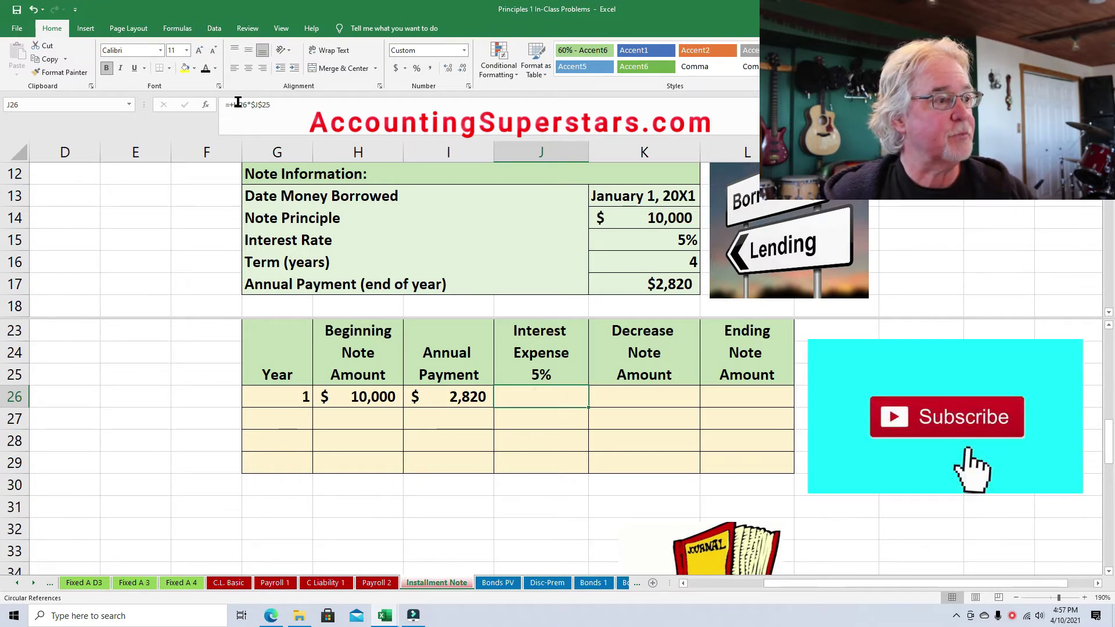
click(204, 68)
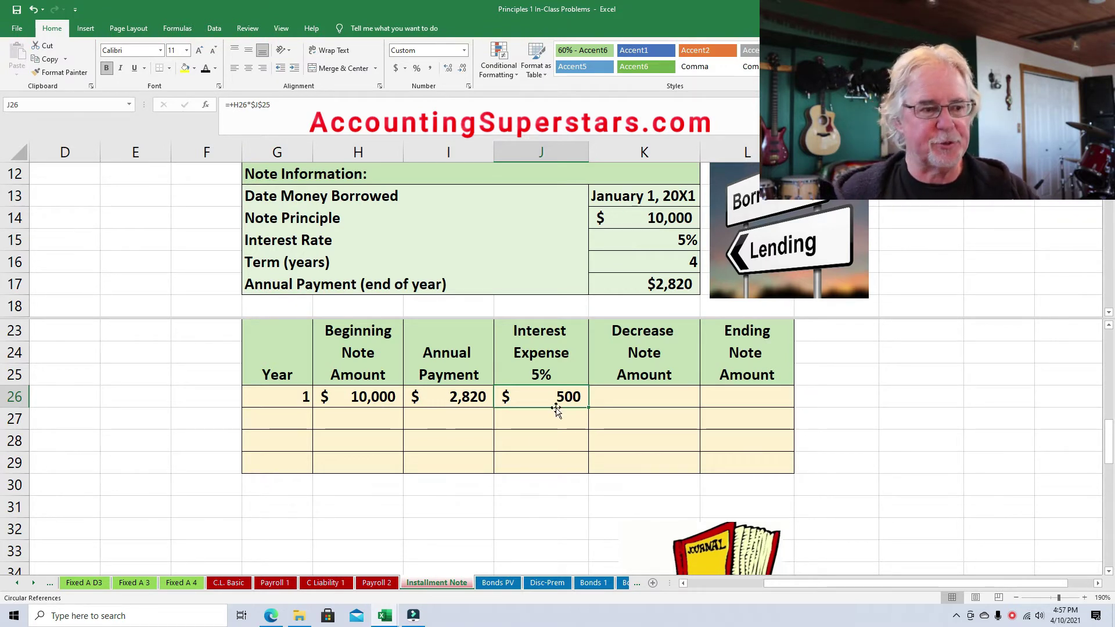
click(628, 396)
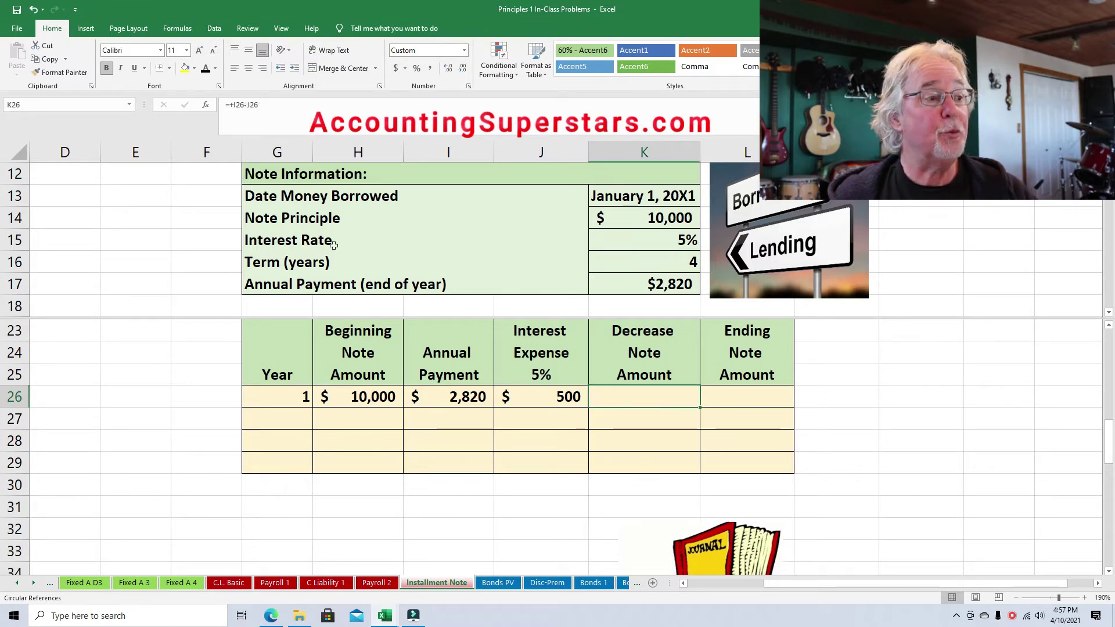
click(206, 69)
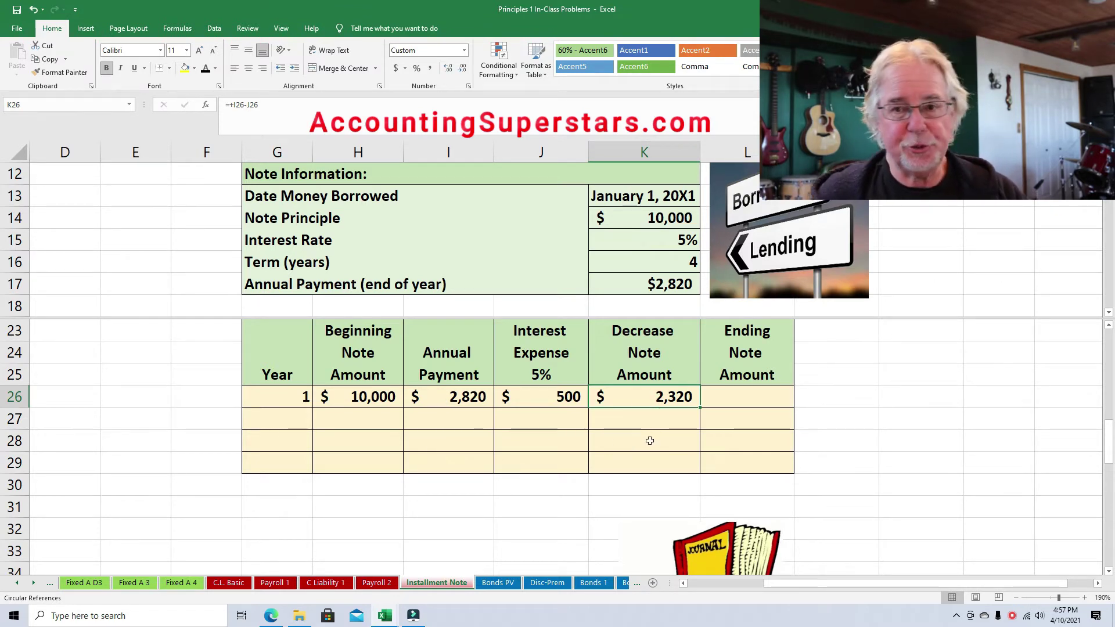
Check the Year 1 beginning amount and decrease cells, and apply the black font color to the ending note amount in L26.
click(742, 400)
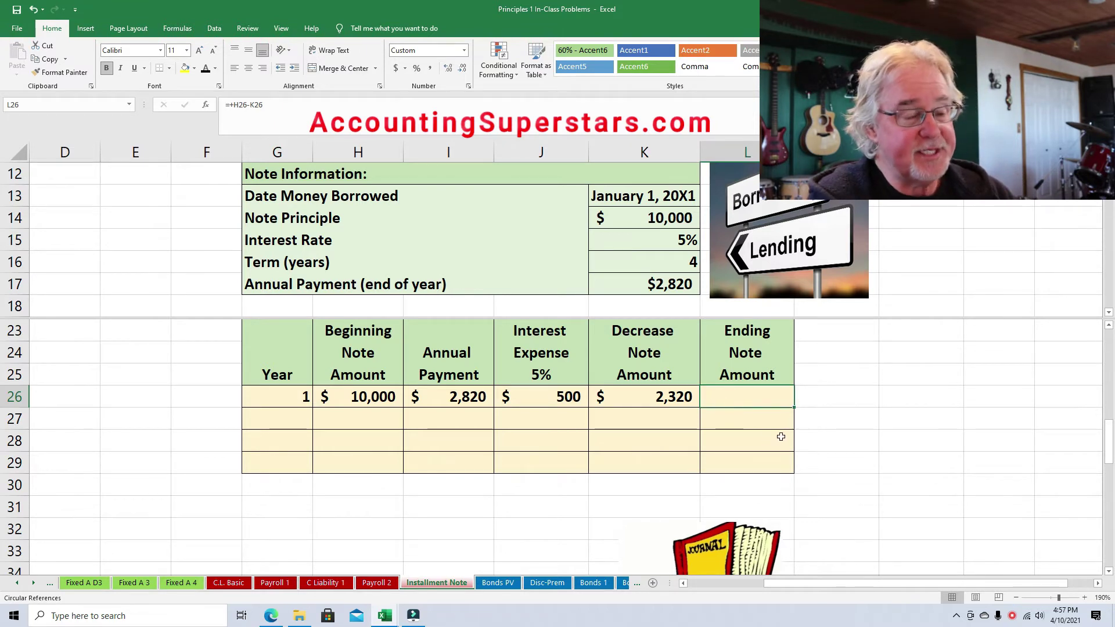
click(369, 400)
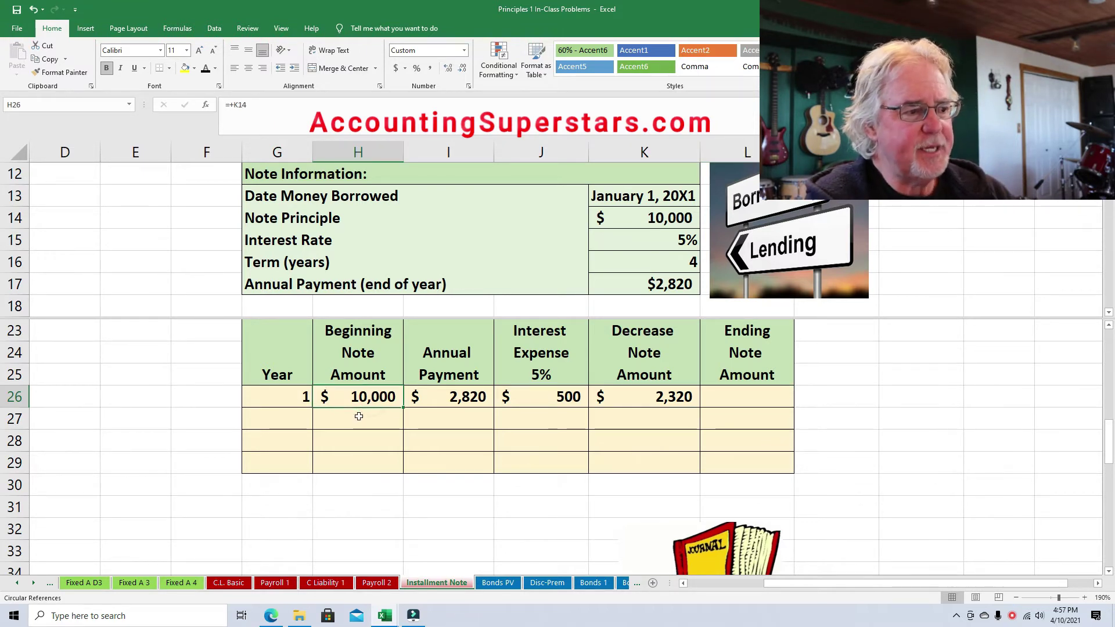
click(653, 399)
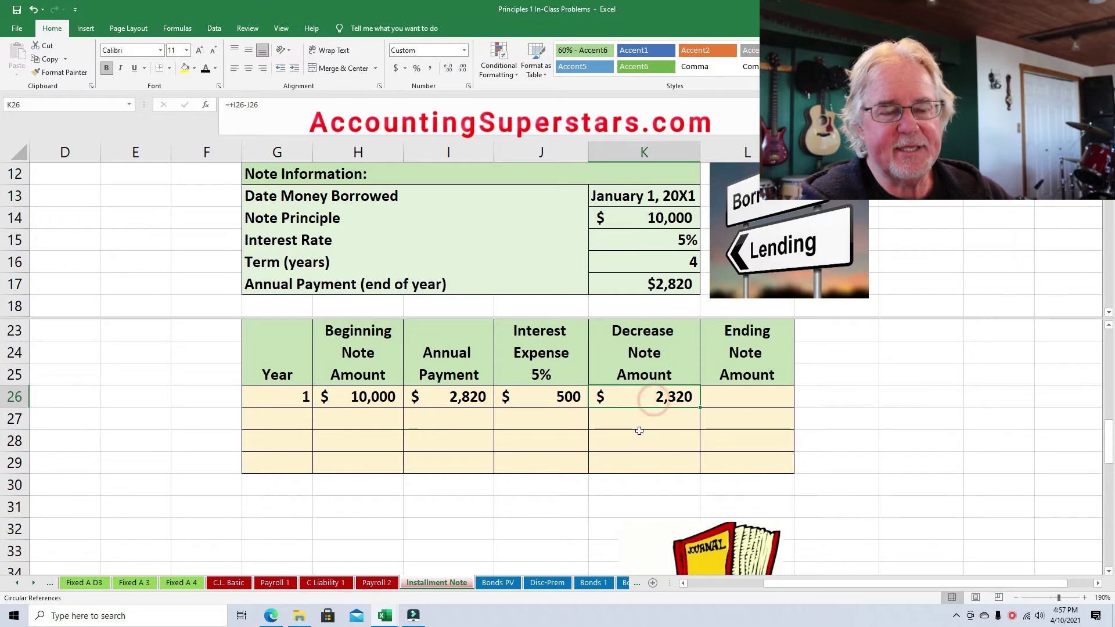
click(747, 399)
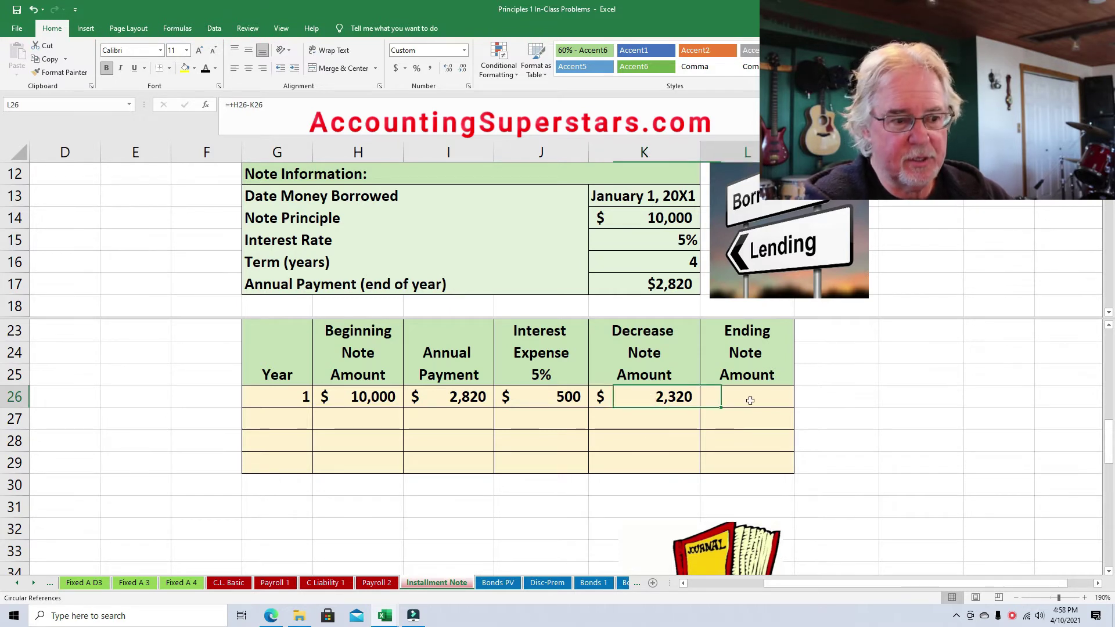
text(=+H26-K26)
click(204, 68)
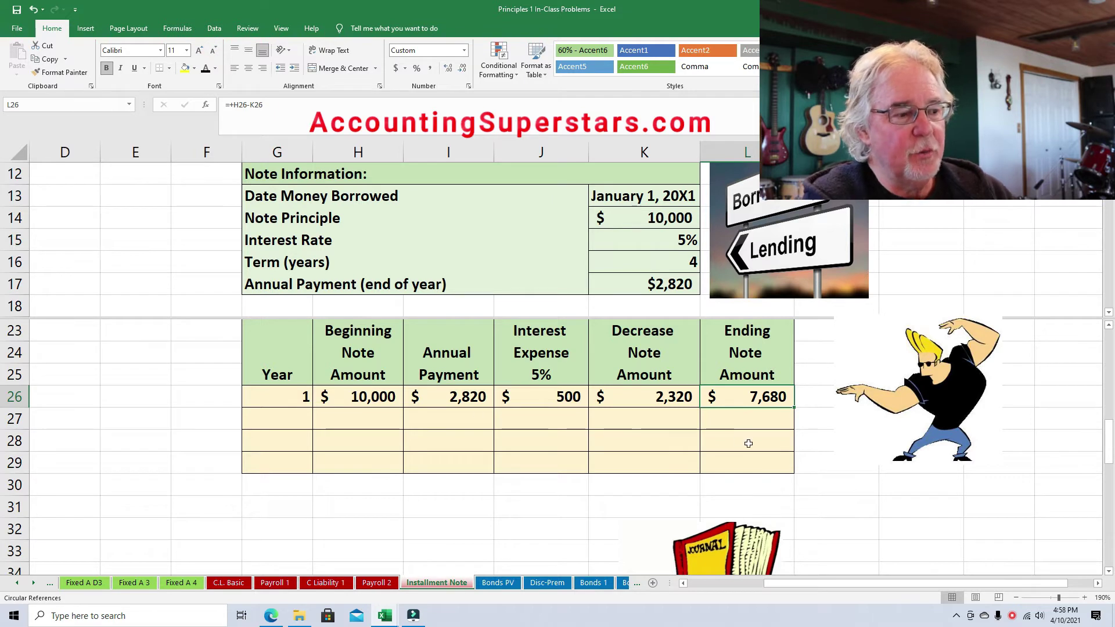
Reveal the year number and beginning note amount for Year 2 in G27:H27 with black font, comparing H27 with L26.
click(289, 414)
click(204, 67)
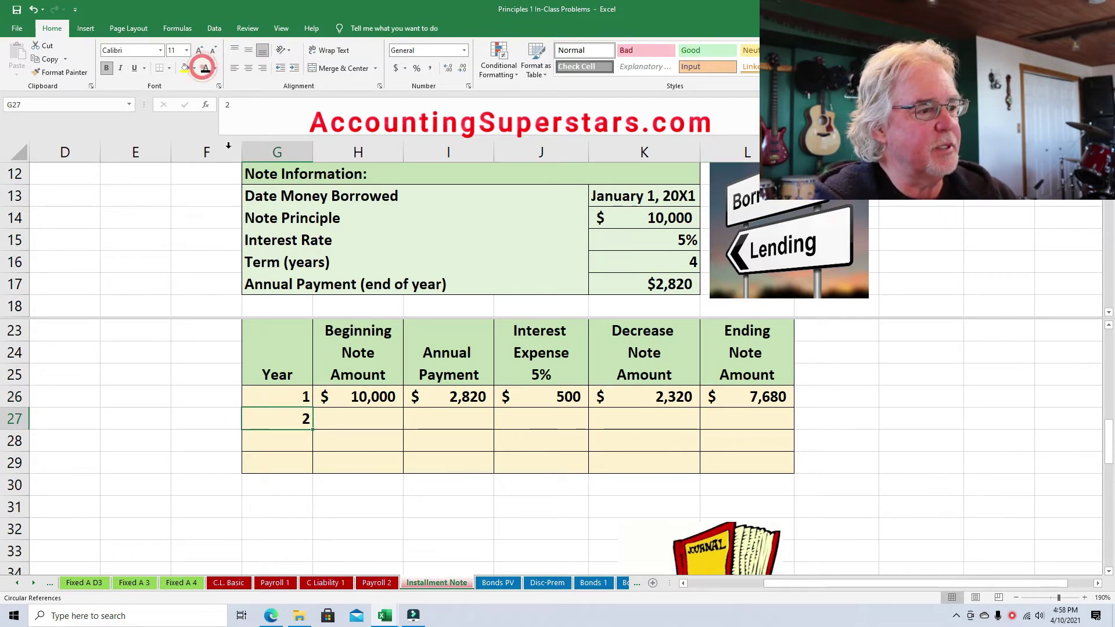
click(376, 415)
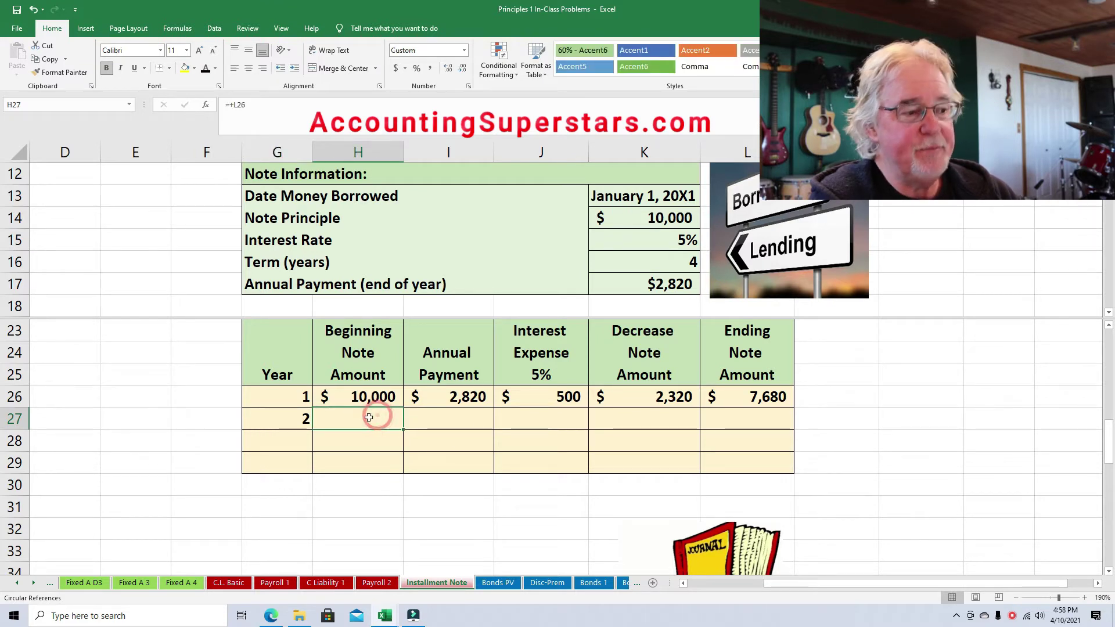
click(204, 67)
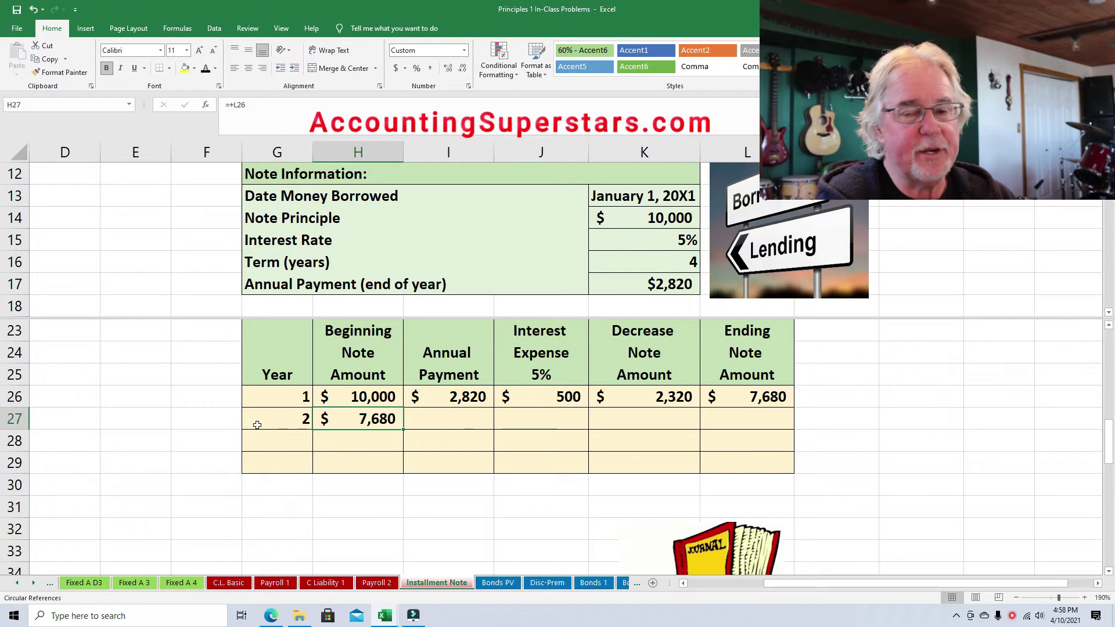
click(765, 396)
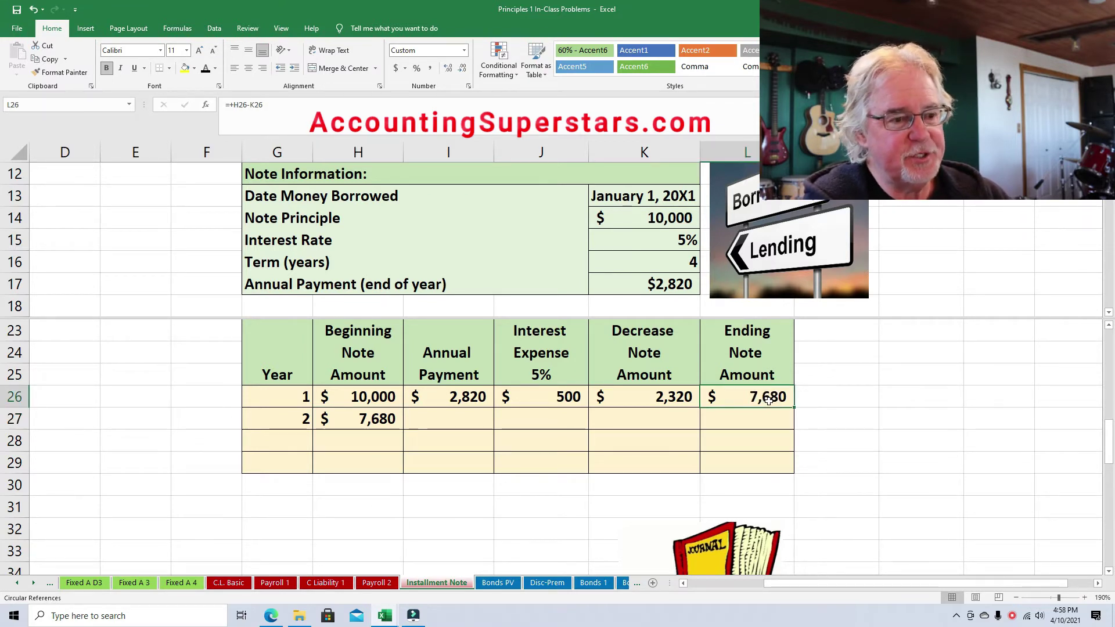
click(365, 420)
Apply the black font color to the Year 2 annual payment in I27 and interest expense in J27.
click(455, 419)
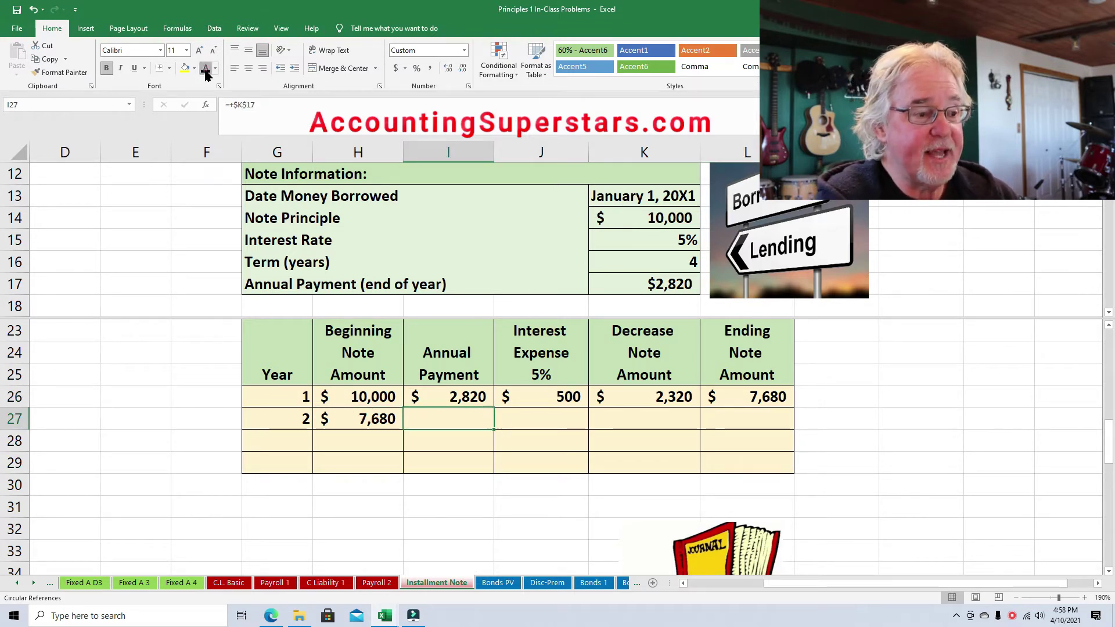
click(550, 420)
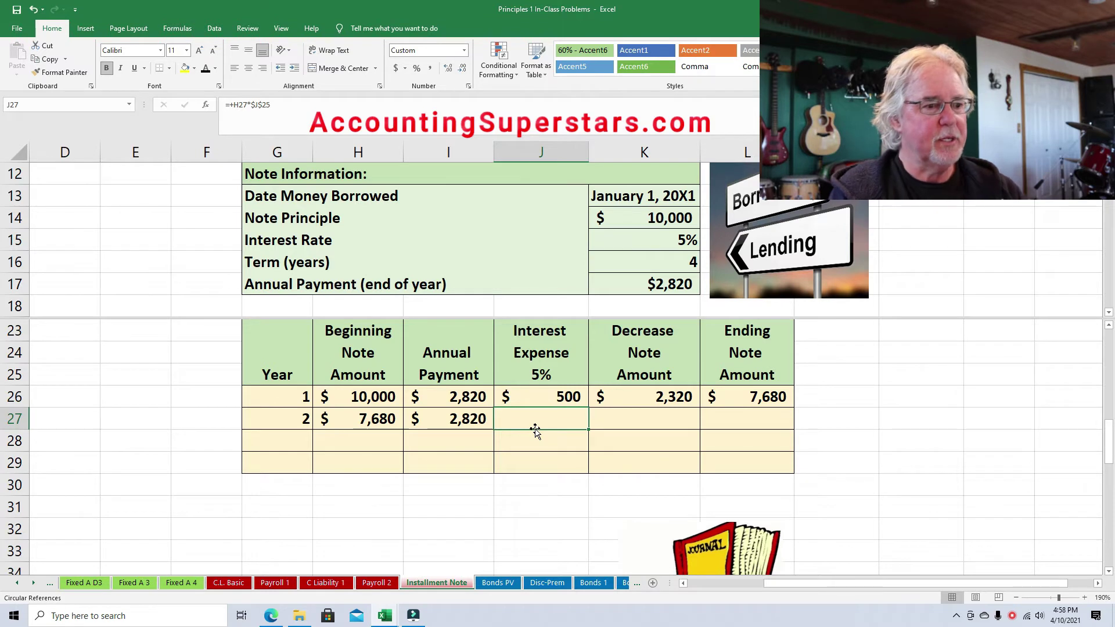
click(347, 424)
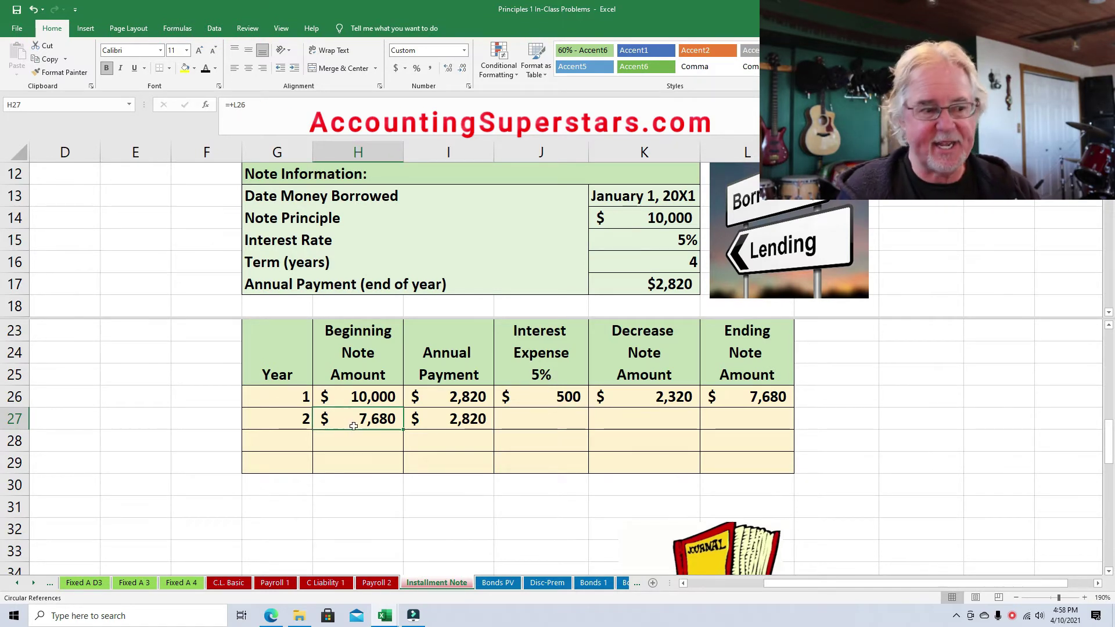
click(538, 416)
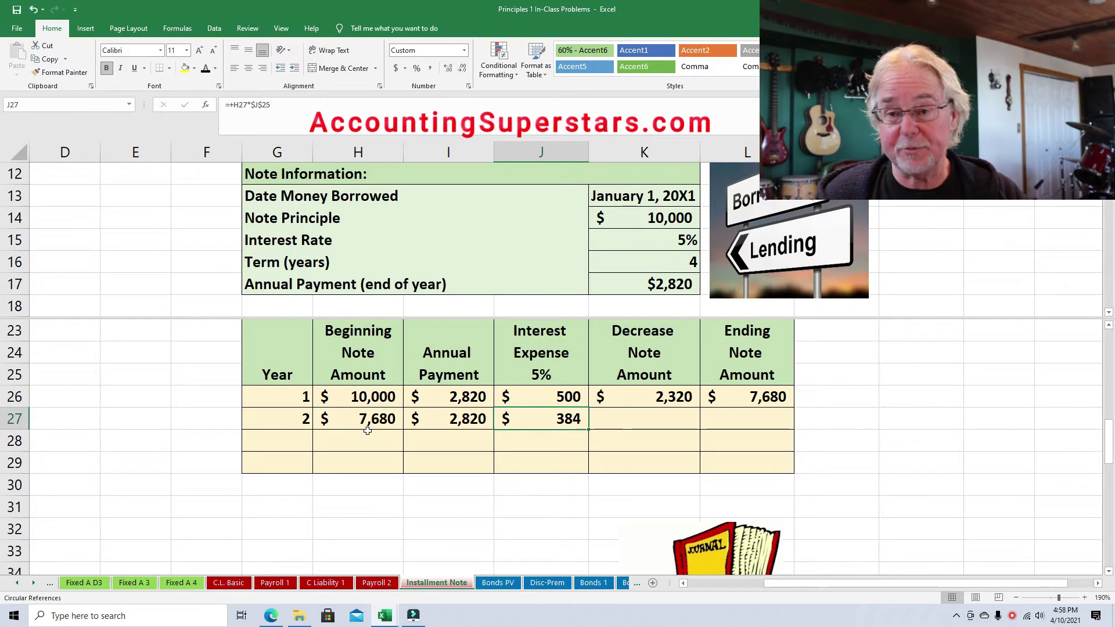
Check the Year 2 payment and interest cells, and apply the black font color to the decrease in note amount in K27.
click(662, 424)
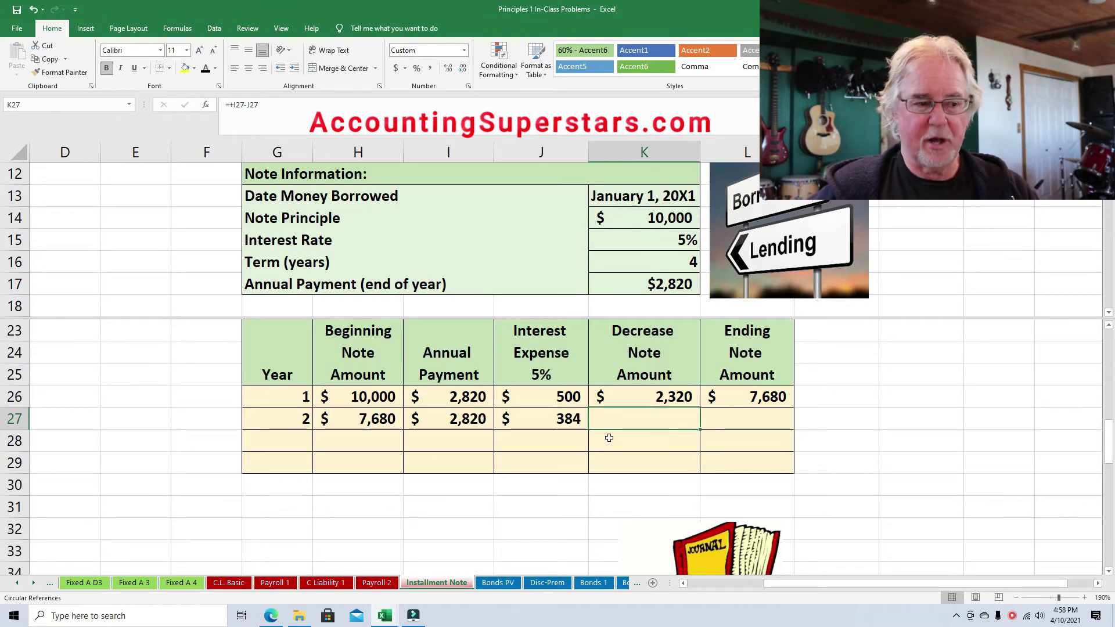
click(452, 419)
click(557, 414)
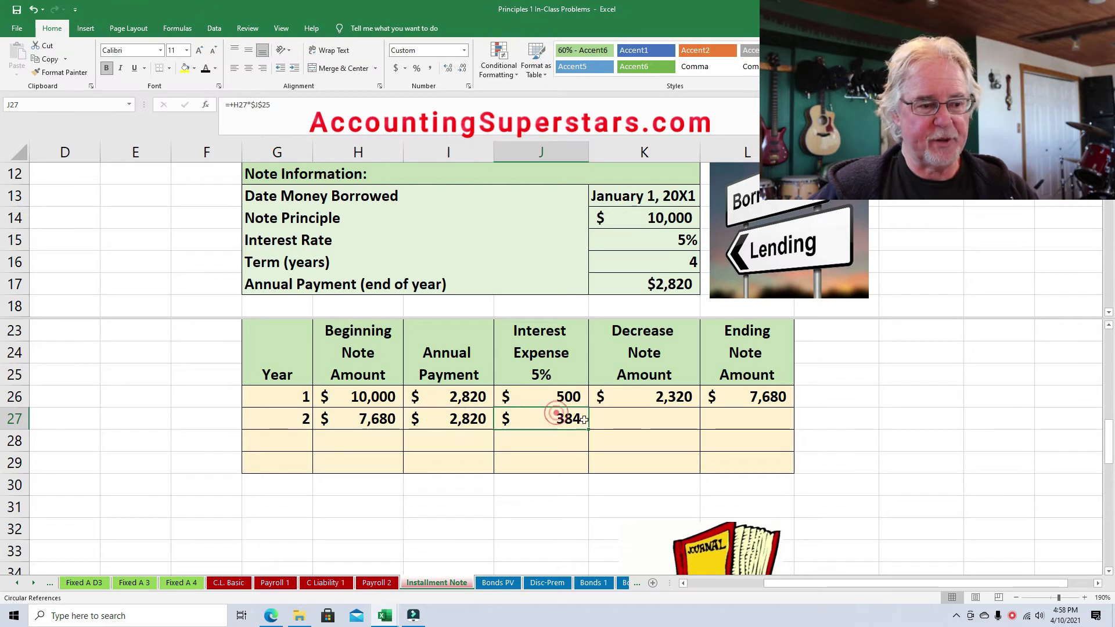
click(651, 419)
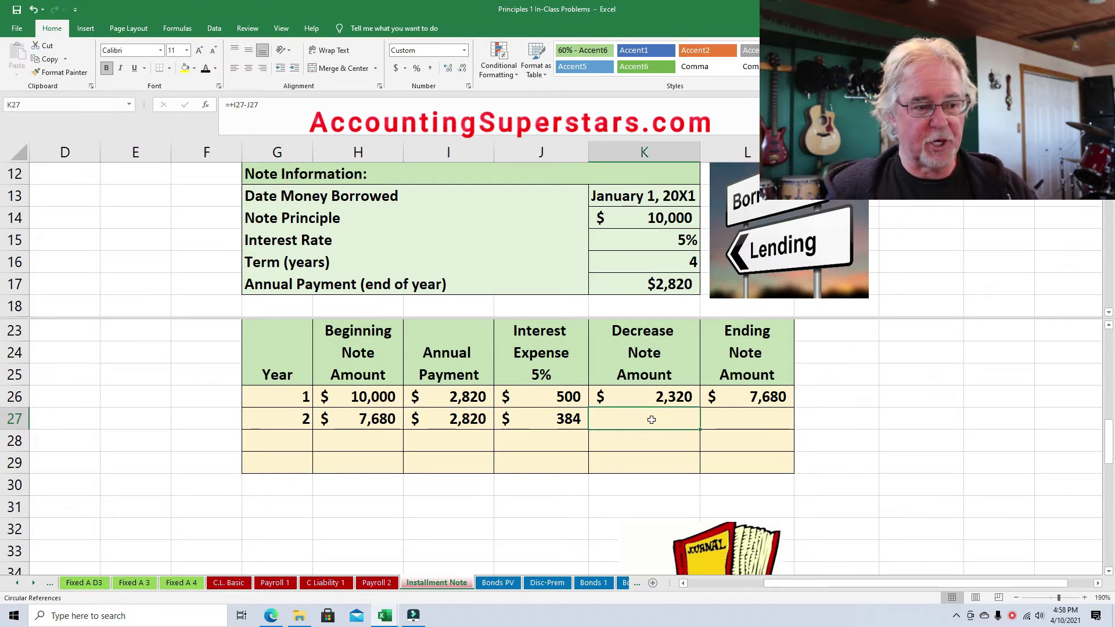
click(205, 69)
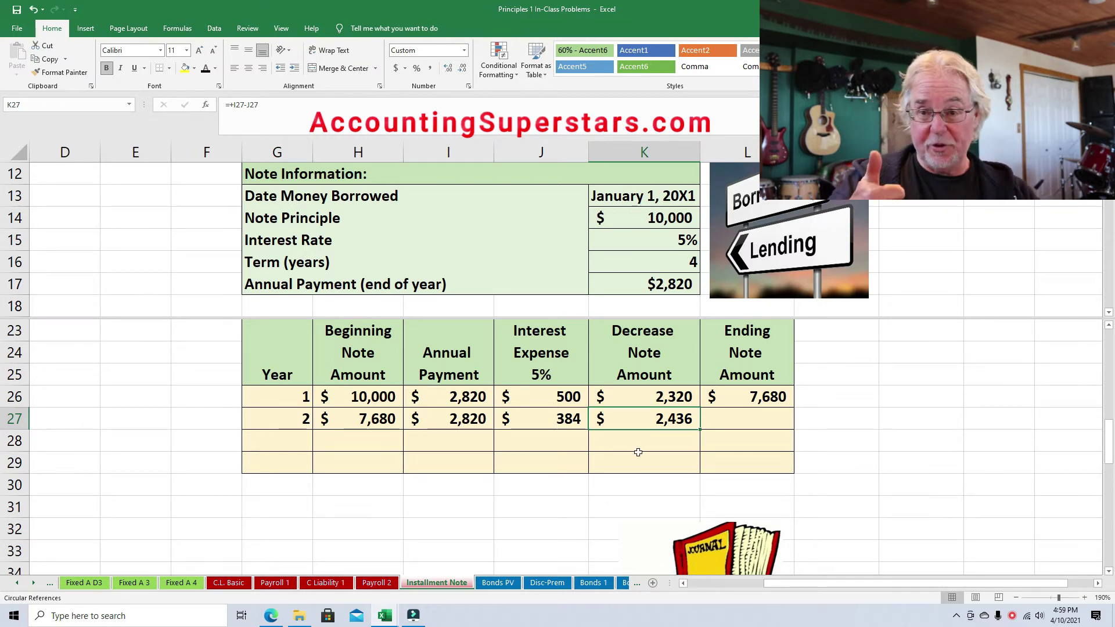
Check the Year 2 beginning amount and decrease cells, and apply the black font color to the ending note amount in L27.
click(752, 413)
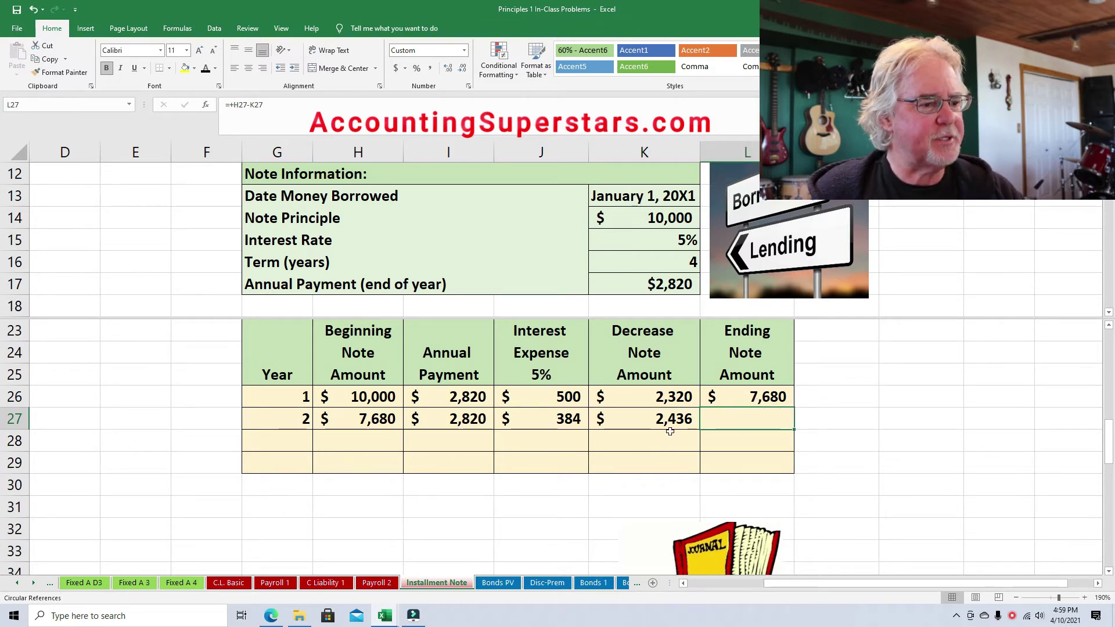
click(365, 421)
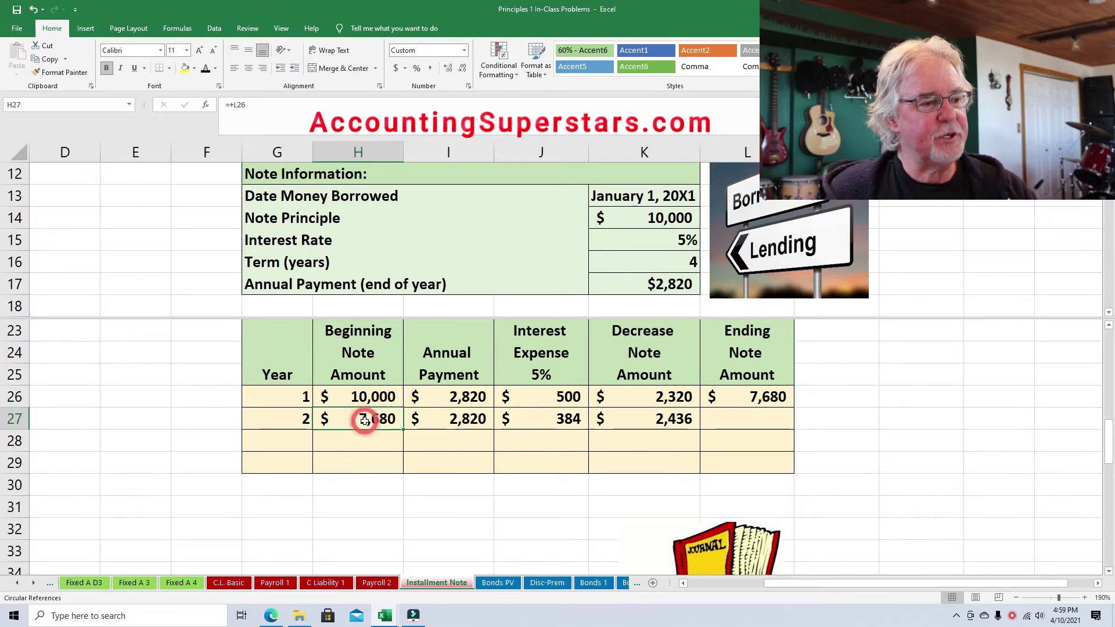
click(665, 423)
click(706, 424)
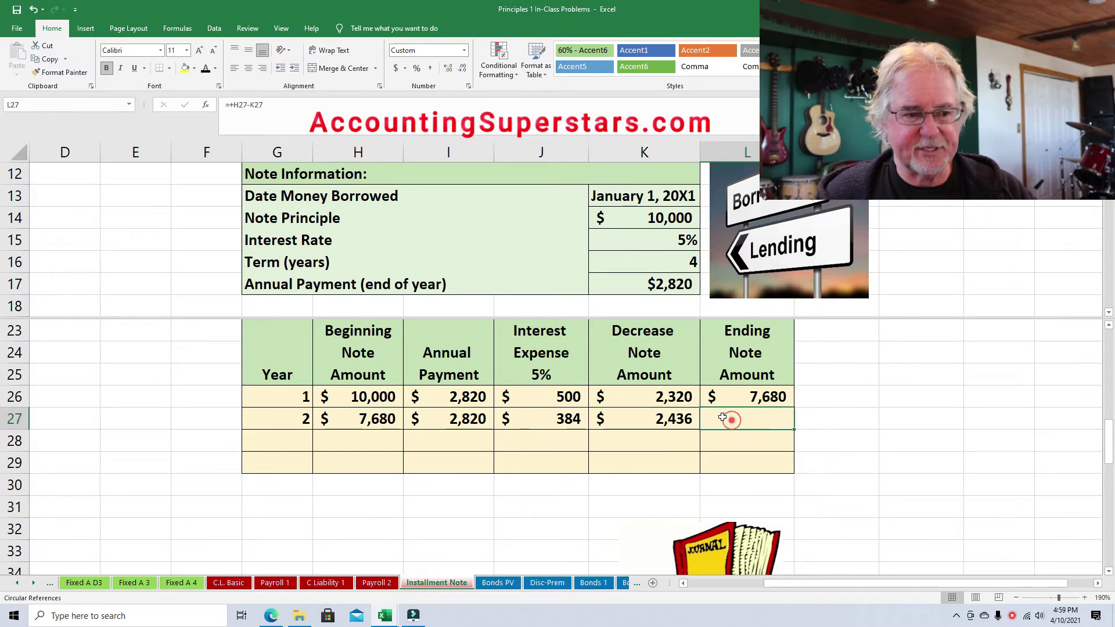
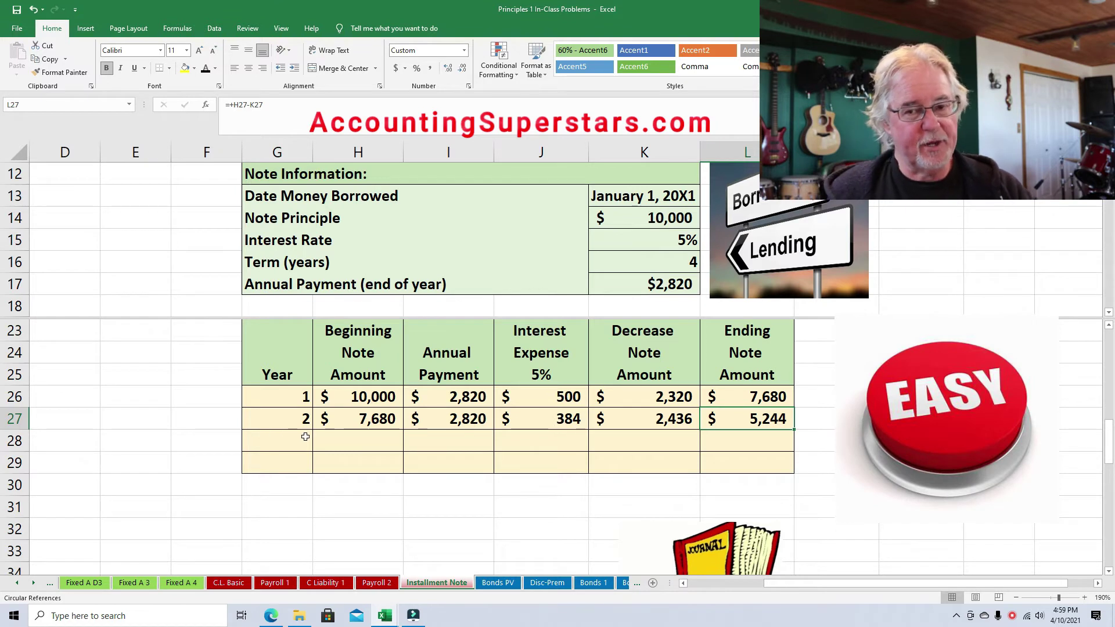
Reveal the year number and beginning note amount for Year 3 in G28:H28 with black font, comparing H28 with L27.
click(300, 428)
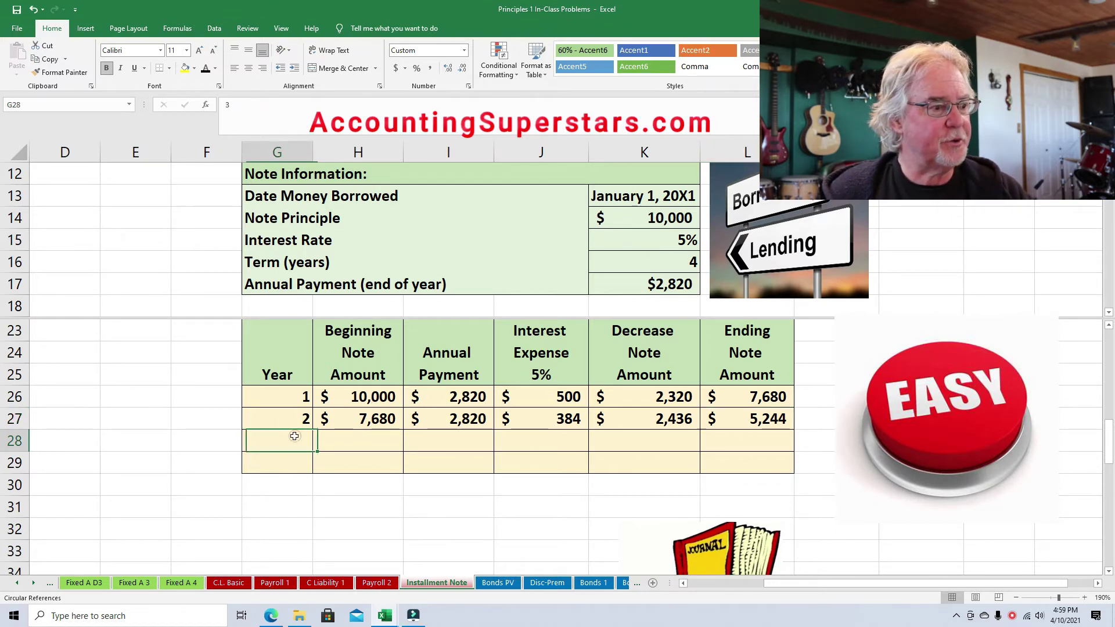
text(3)
click(201, 67)
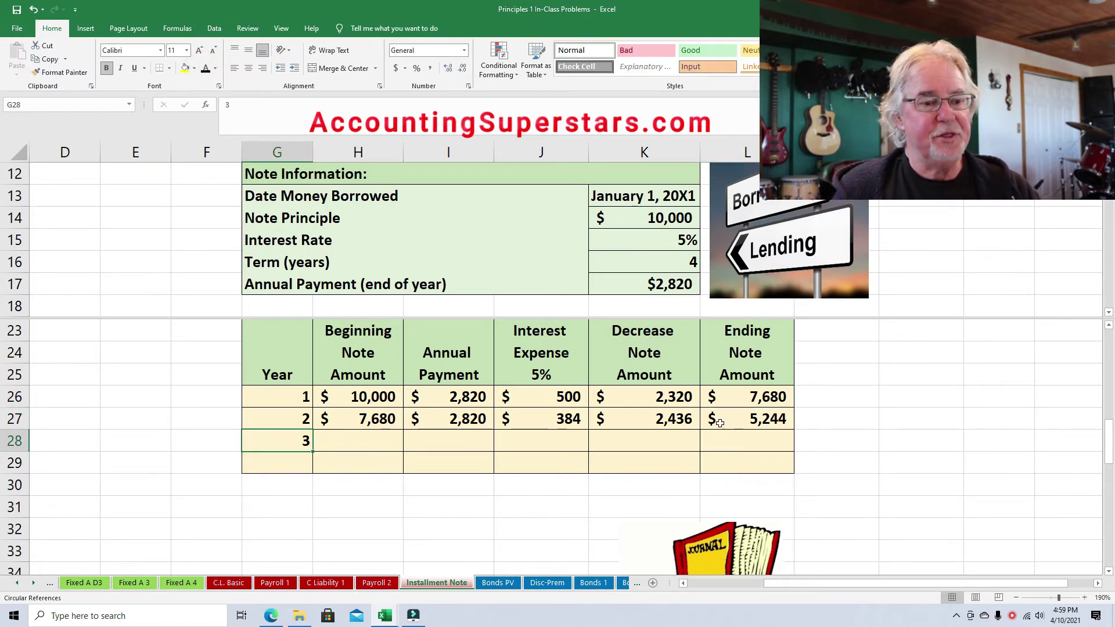
click(764, 419)
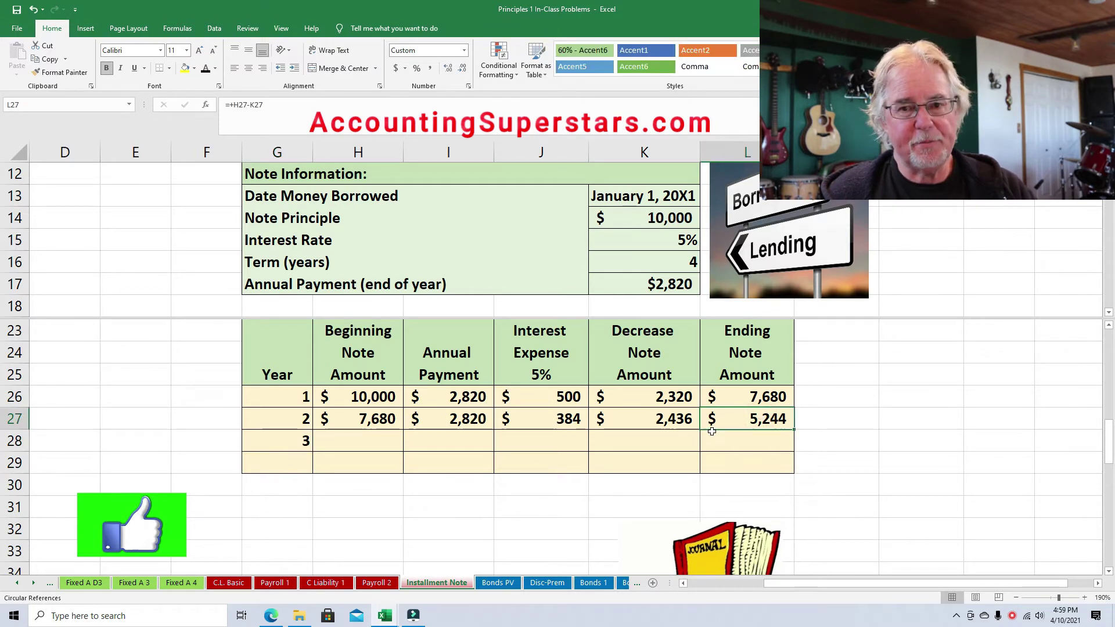
click(371, 439)
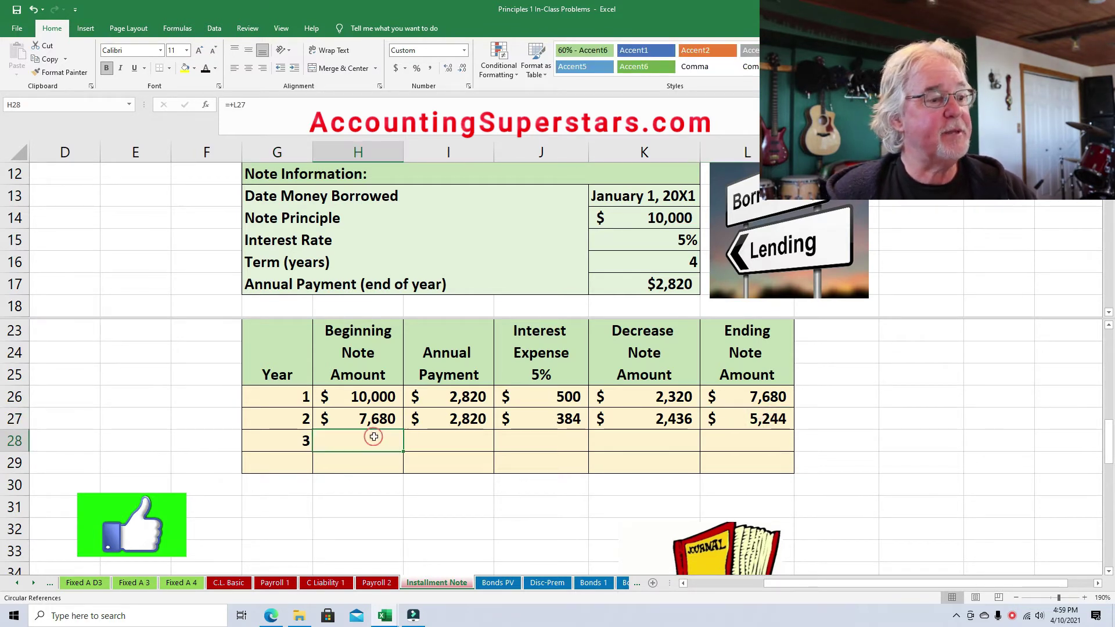
click(205, 69)
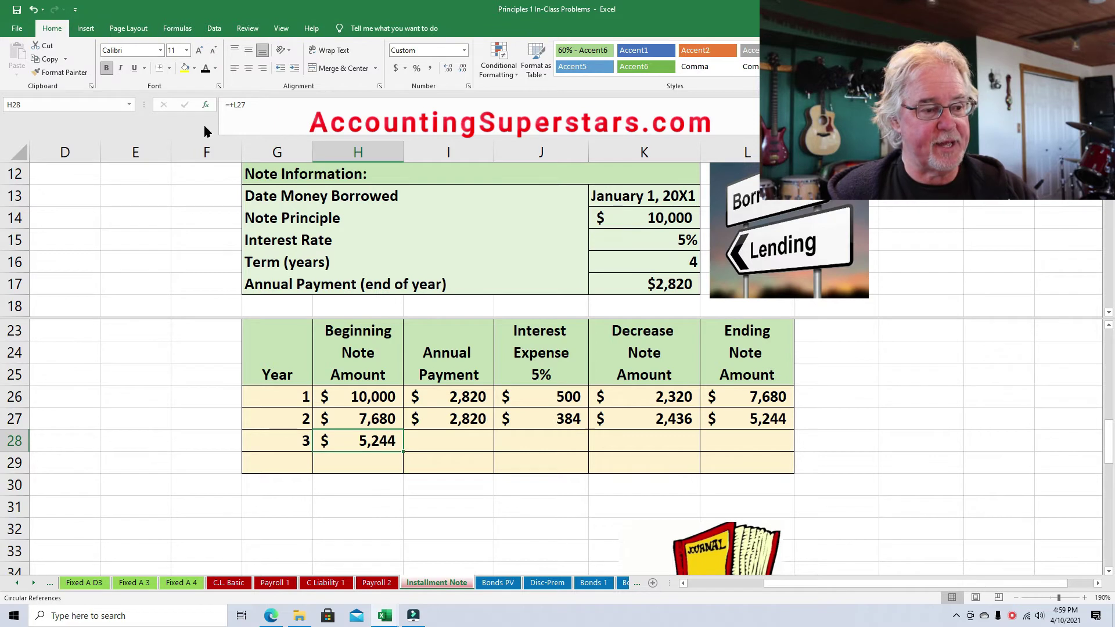
Apply the black font color to the Year 3 annual payment in I28 and interest expense in J28.
click(471, 439)
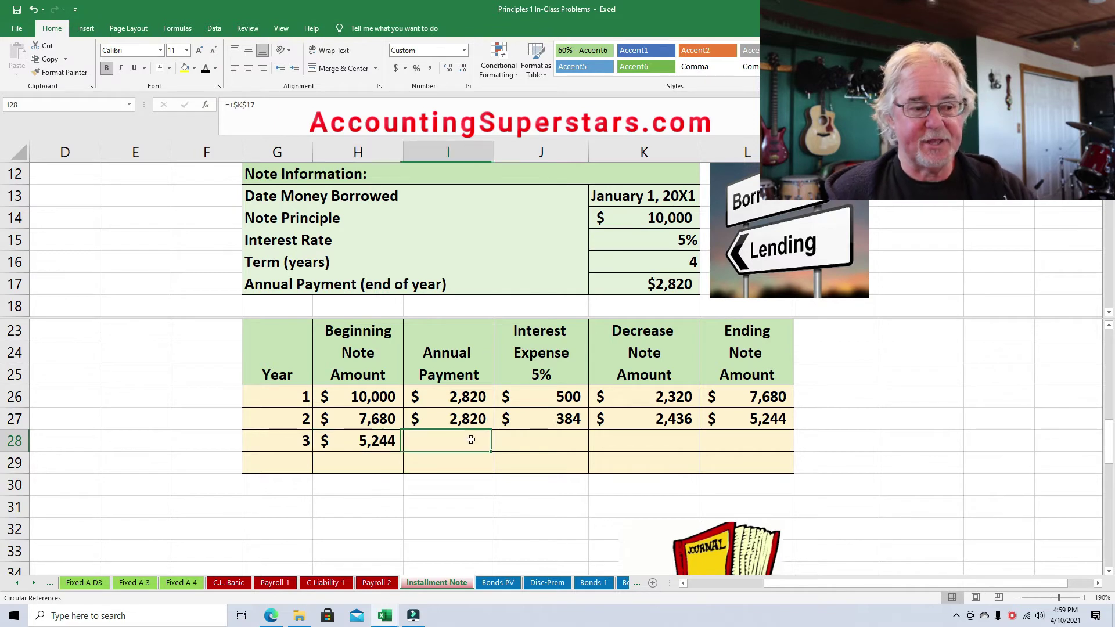
click(204, 69)
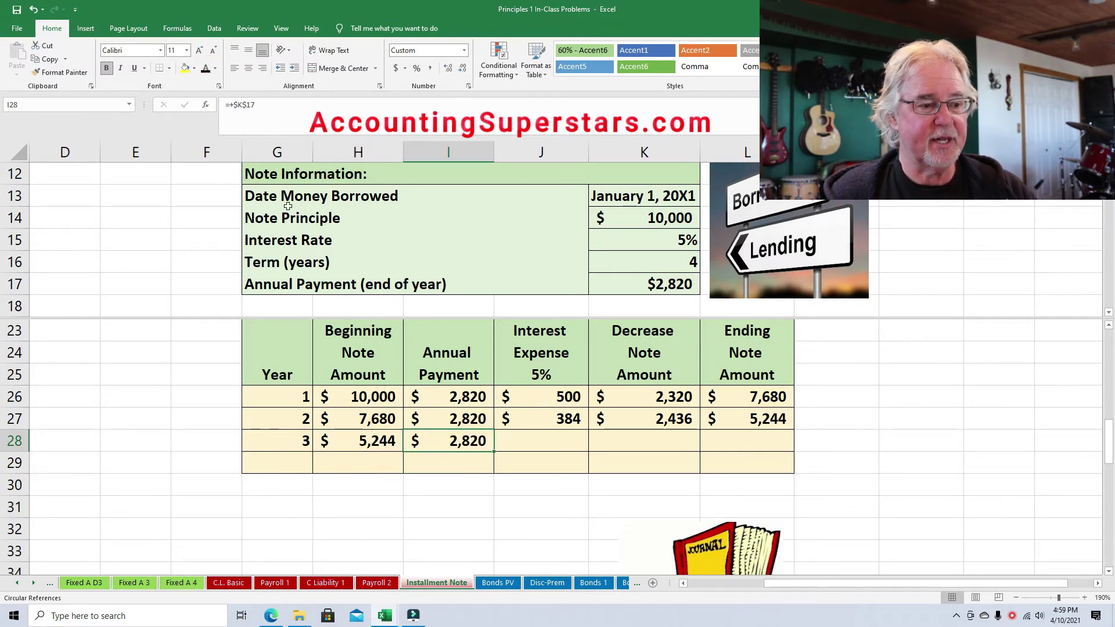
click(558, 443)
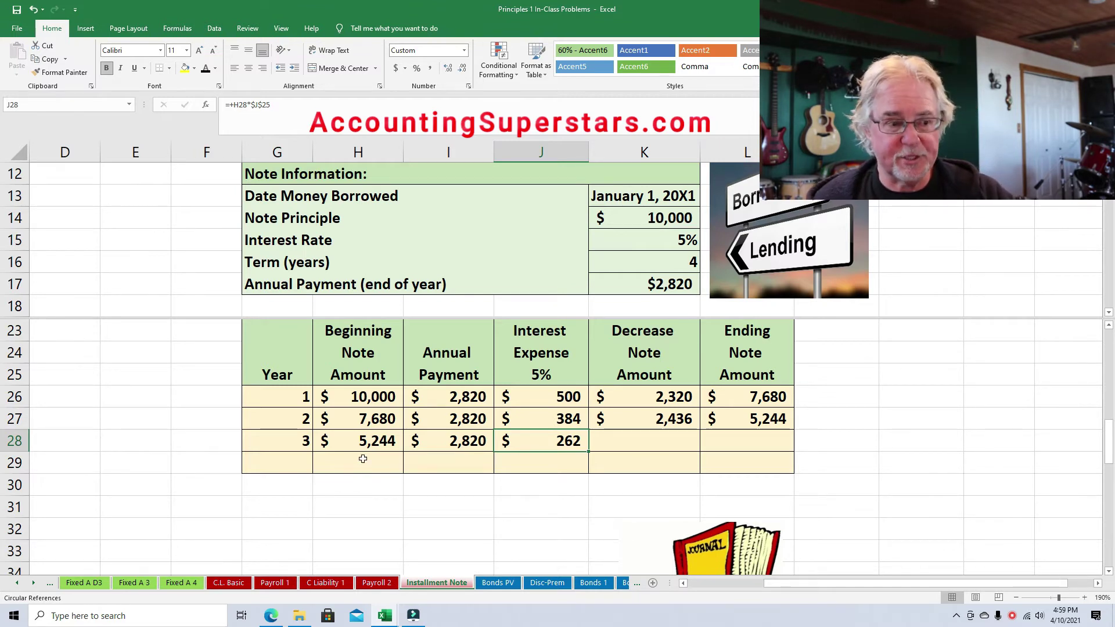
Check the Year 3 annual payment cell, and apply the black font color to the decrease in note amount in K28.
click(665, 440)
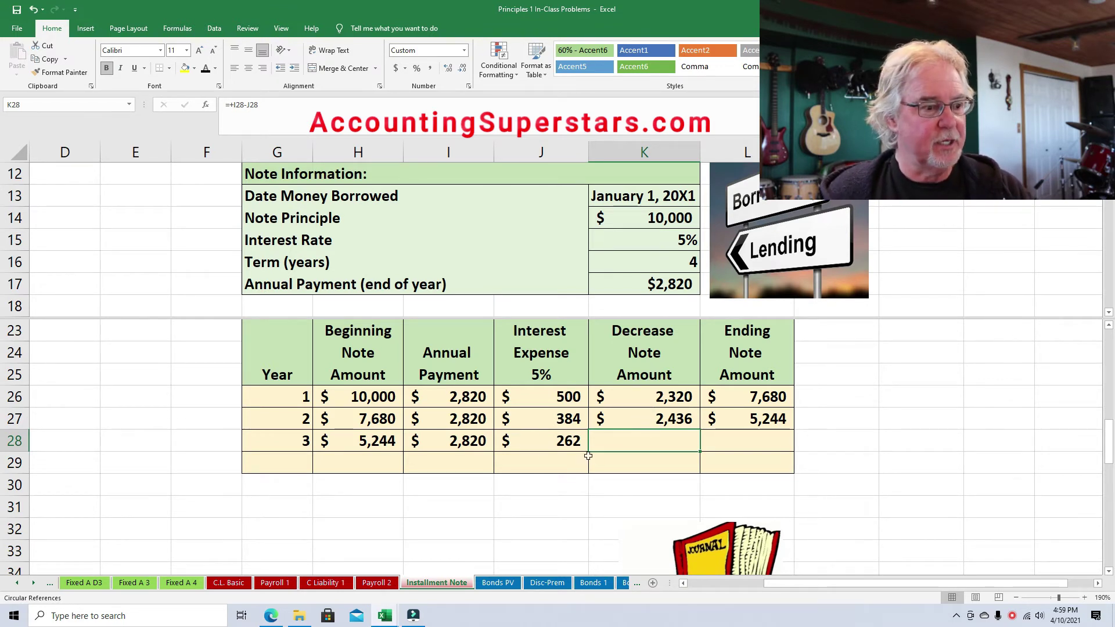
click(445, 443)
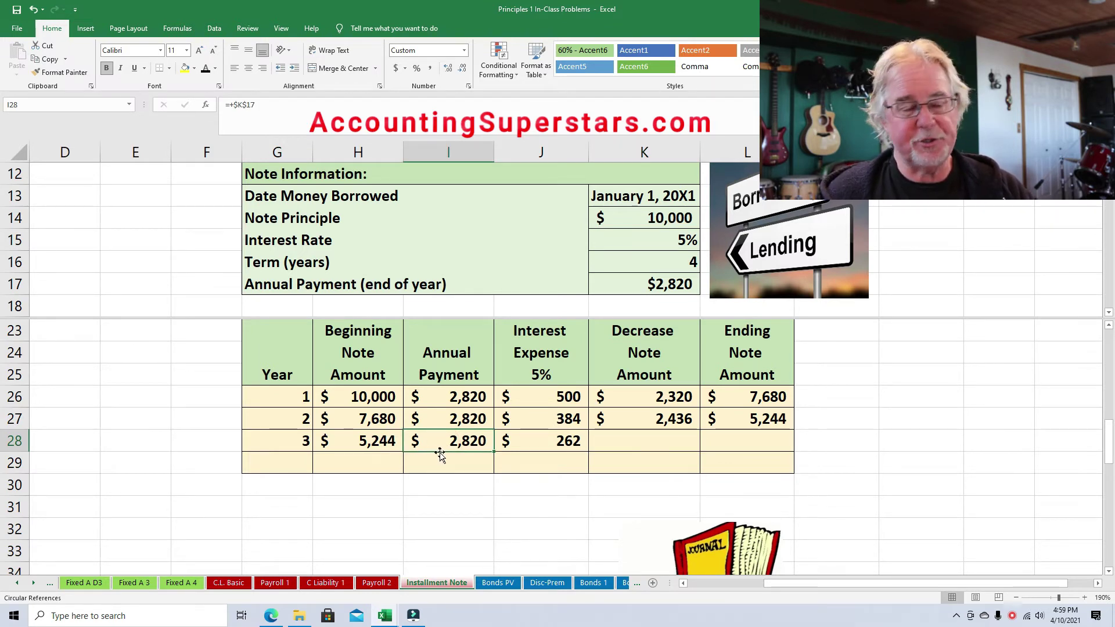
click(644, 441)
click(207, 68)
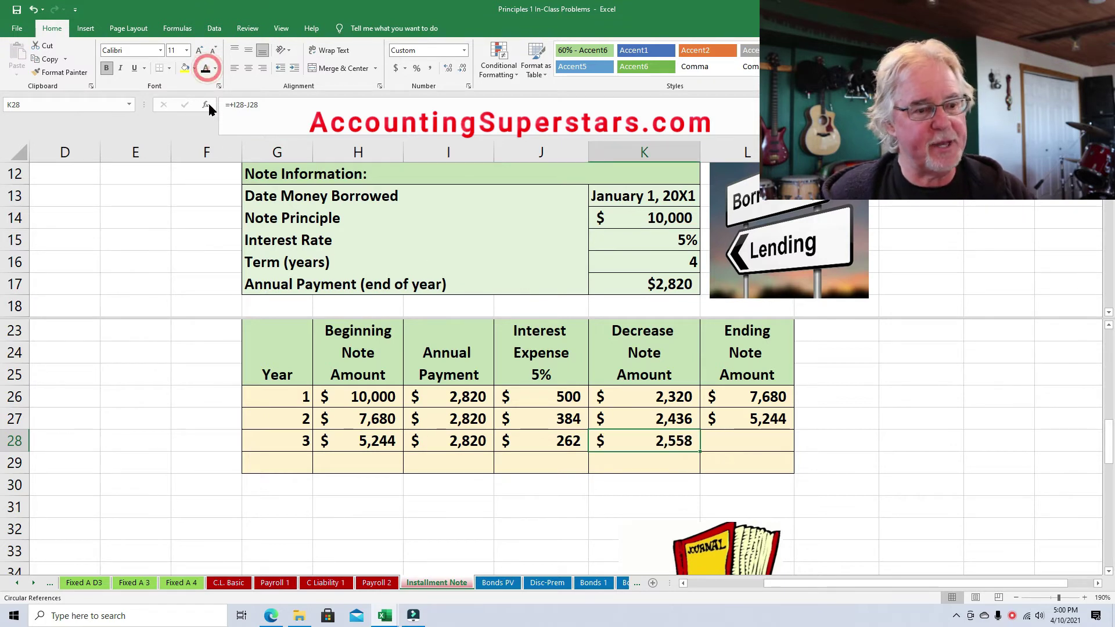
Check the Year 3 beginning amount and decrease cells, and apply the black font color to the ending note amount in L28.
click(743, 443)
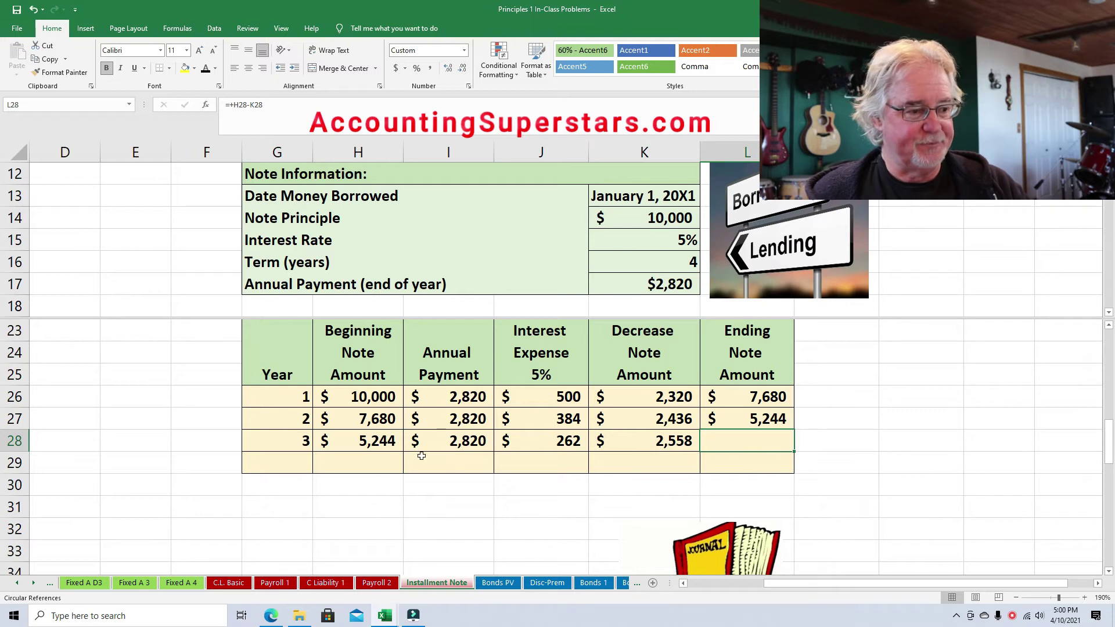
click(357, 442)
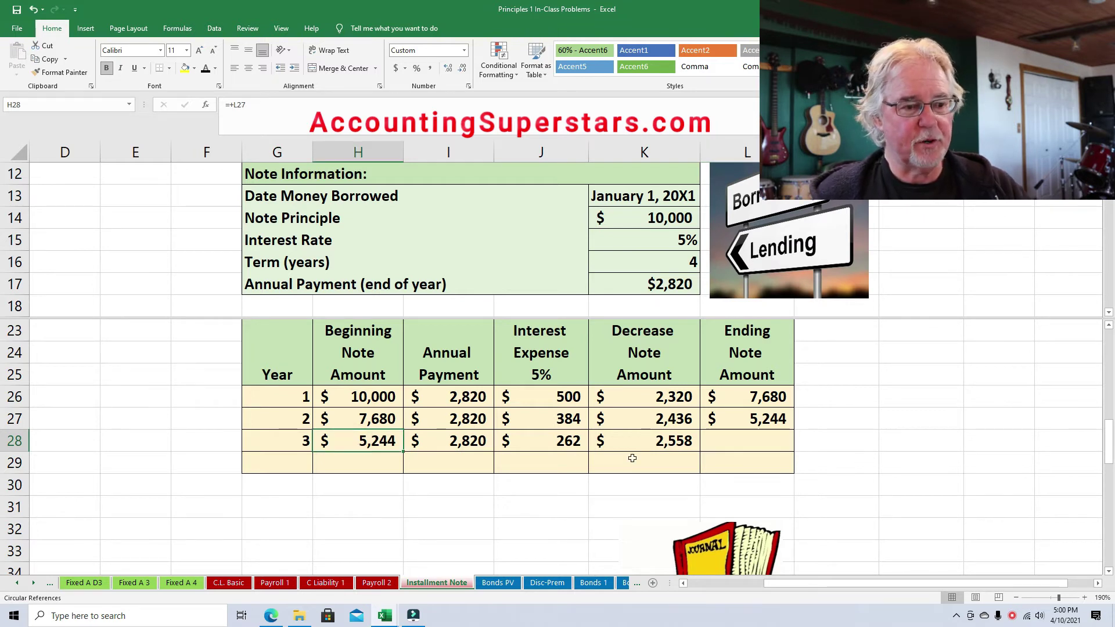
click(654, 441)
click(749, 440)
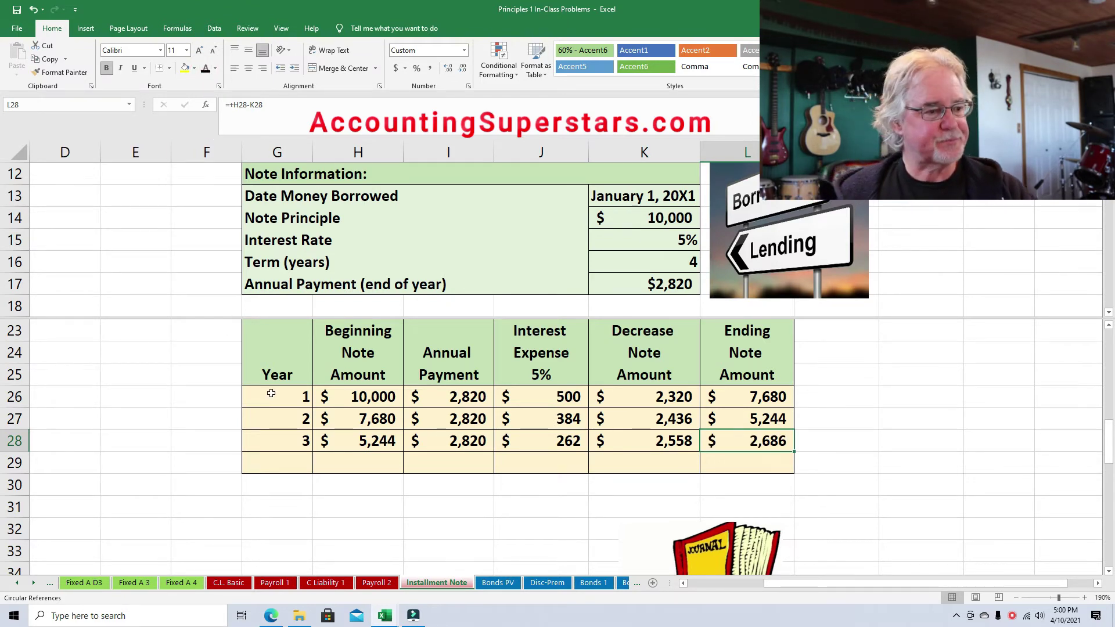
Apply the black font color to the Year 4 year number in G29 and the final ending note amount in L29.
click(268, 463)
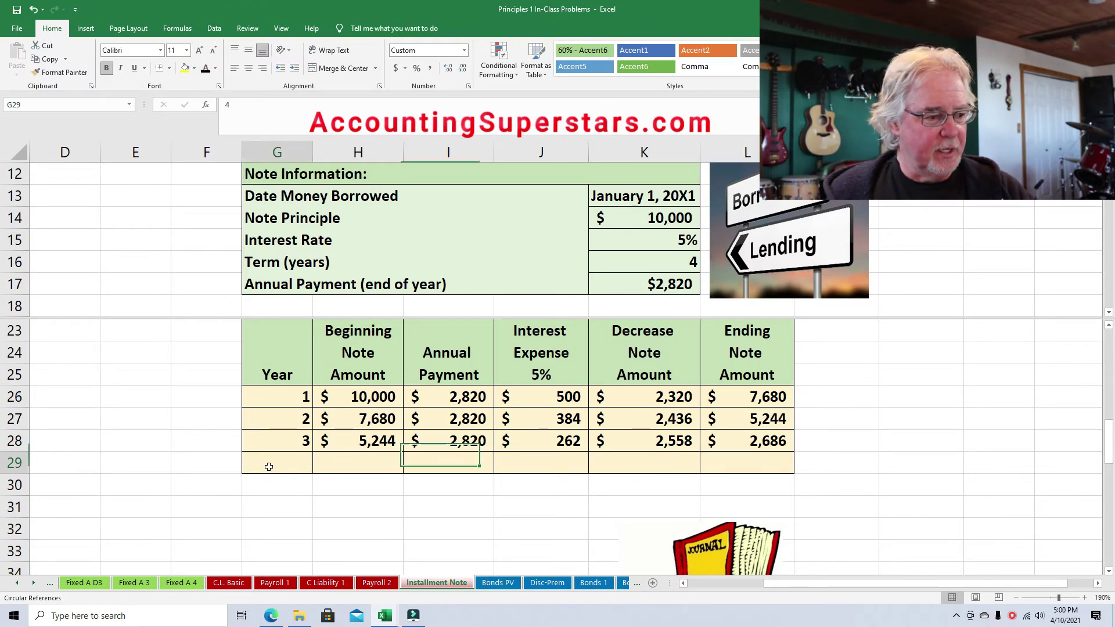
click(206, 69)
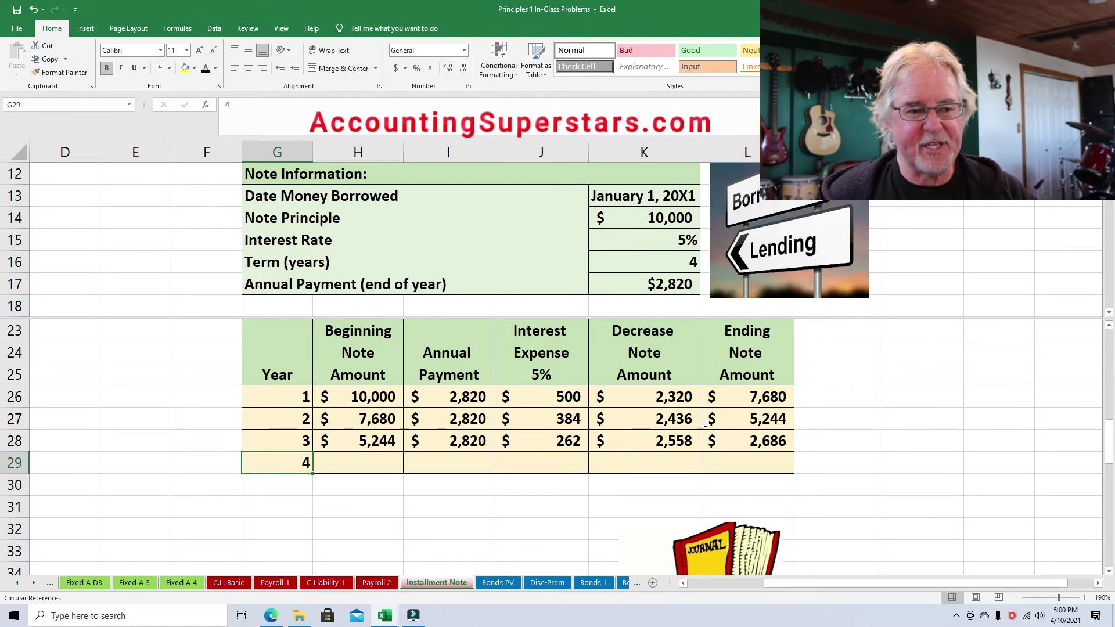
click(761, 466)
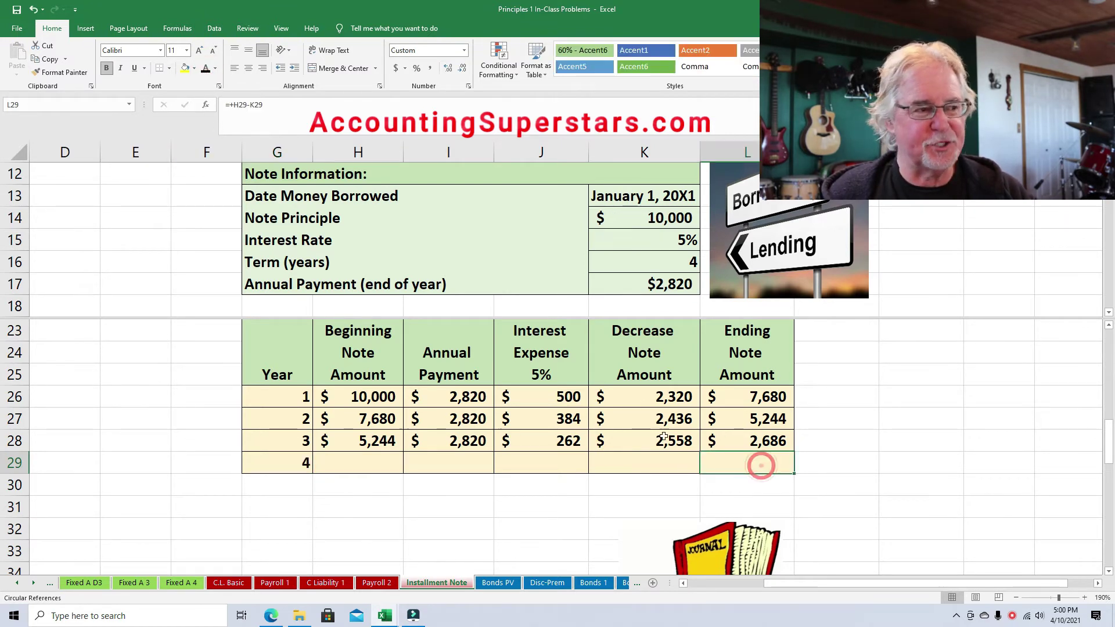
click(205, 71)
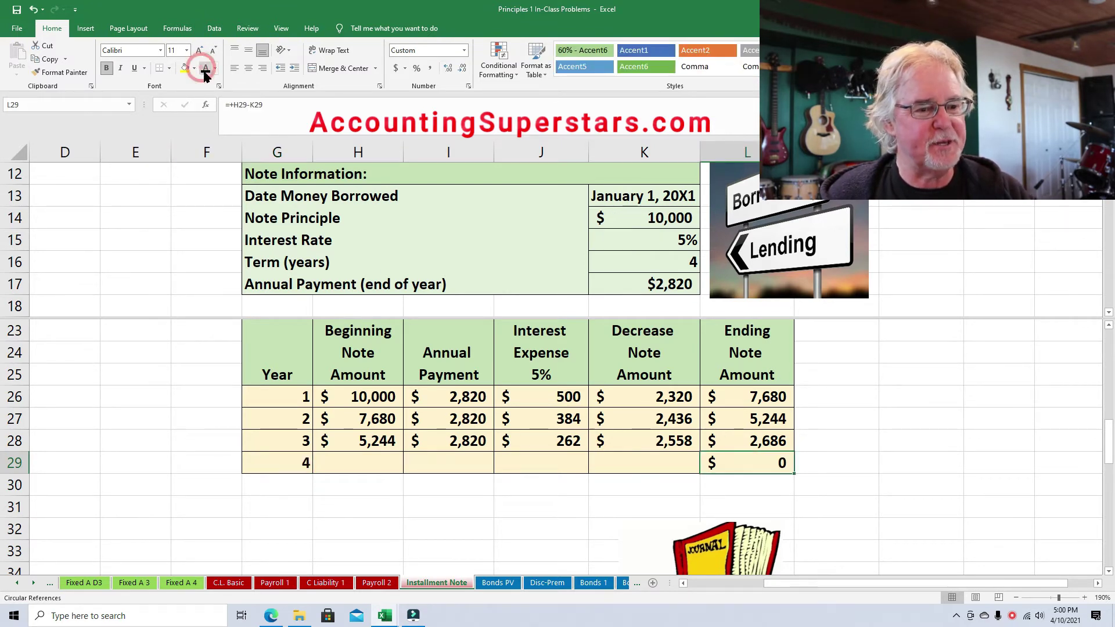
Check L28, and reveal the Year 4 beginning note amount in H29 and annual payment in I29 with black font.
click(746, 440)
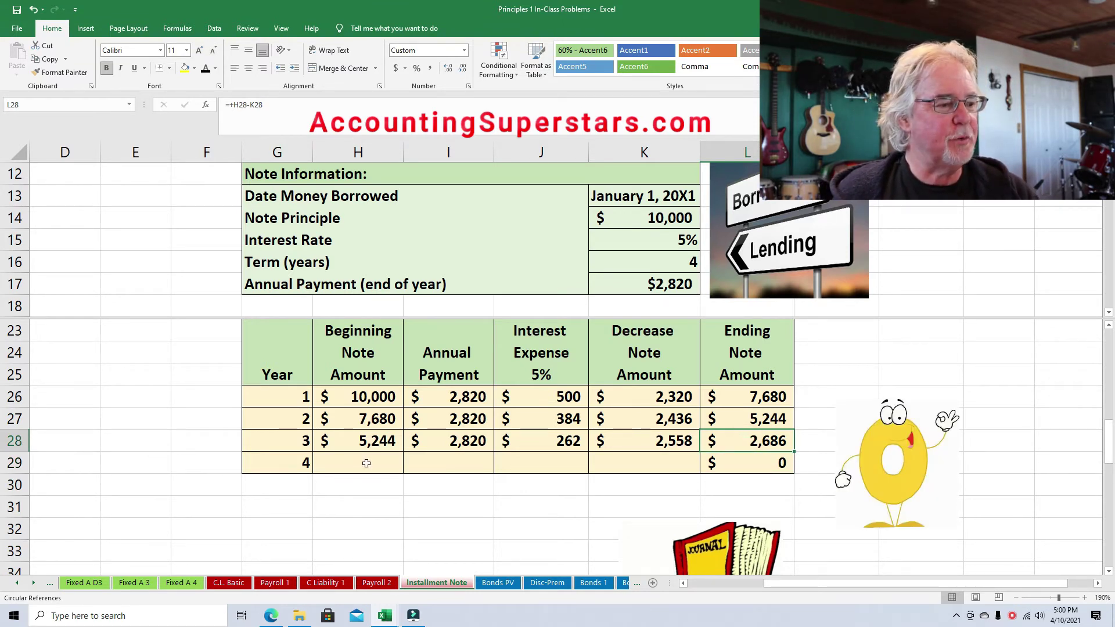
click(367, 463)
click(205, 69)
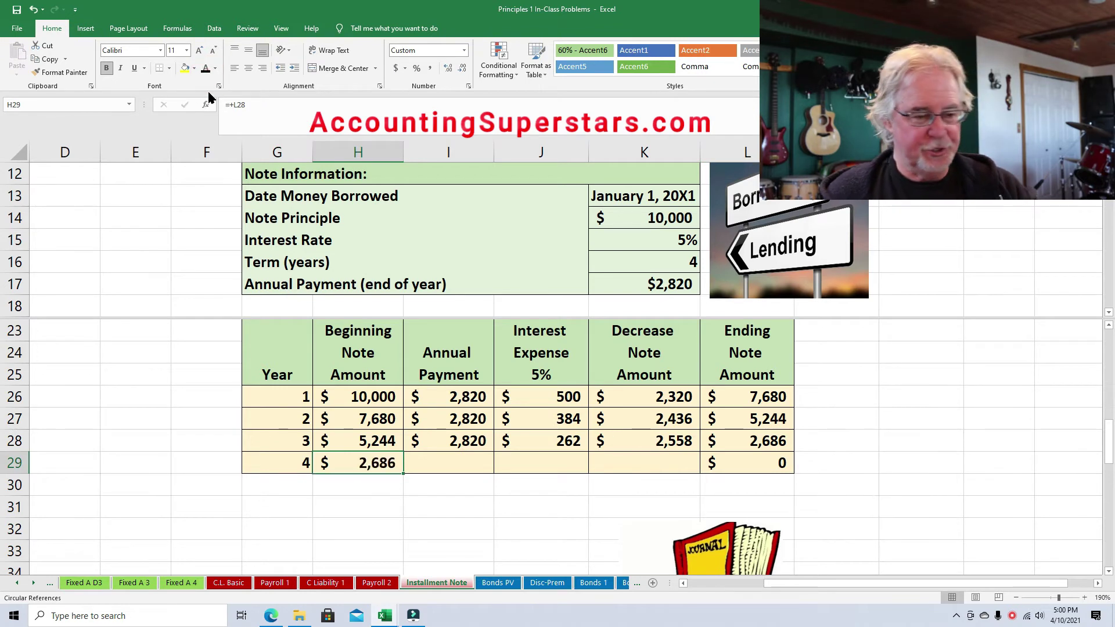
click(464, 467)
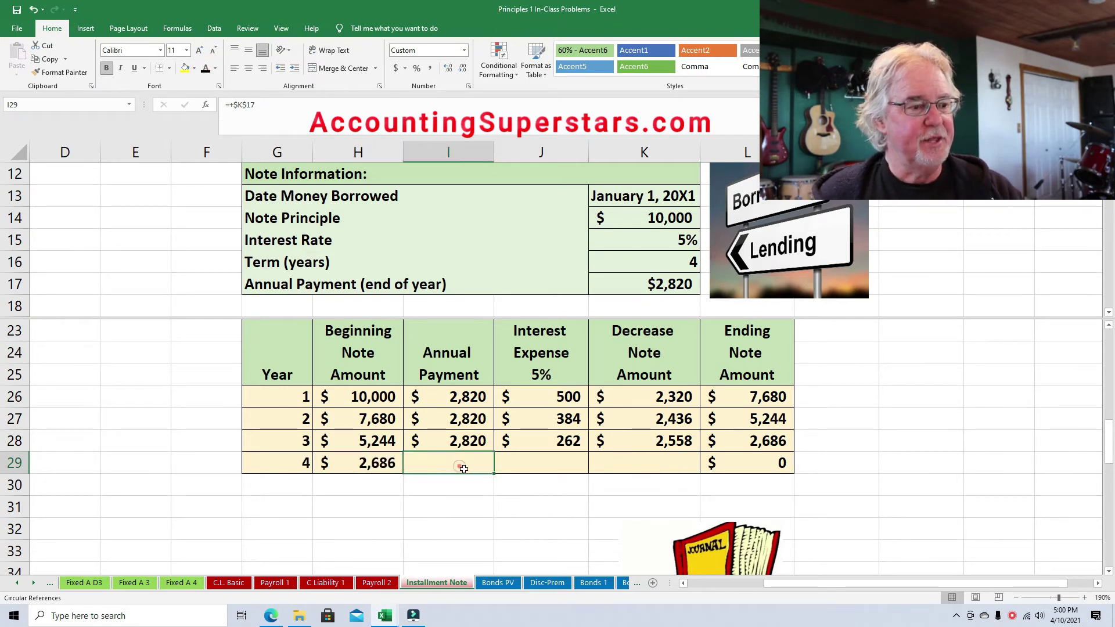
click(206, 72)
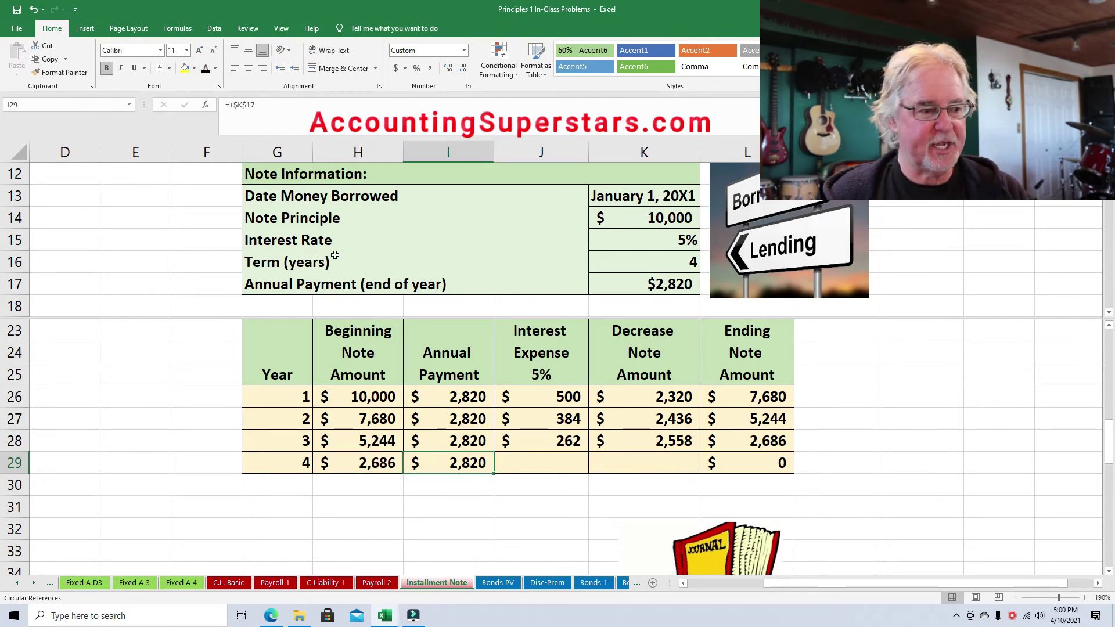
Reveal the Year 4 interest expense in J29 and decrease in note amount in K29 with black font, comparing K29 with H29.
click(562, 472)
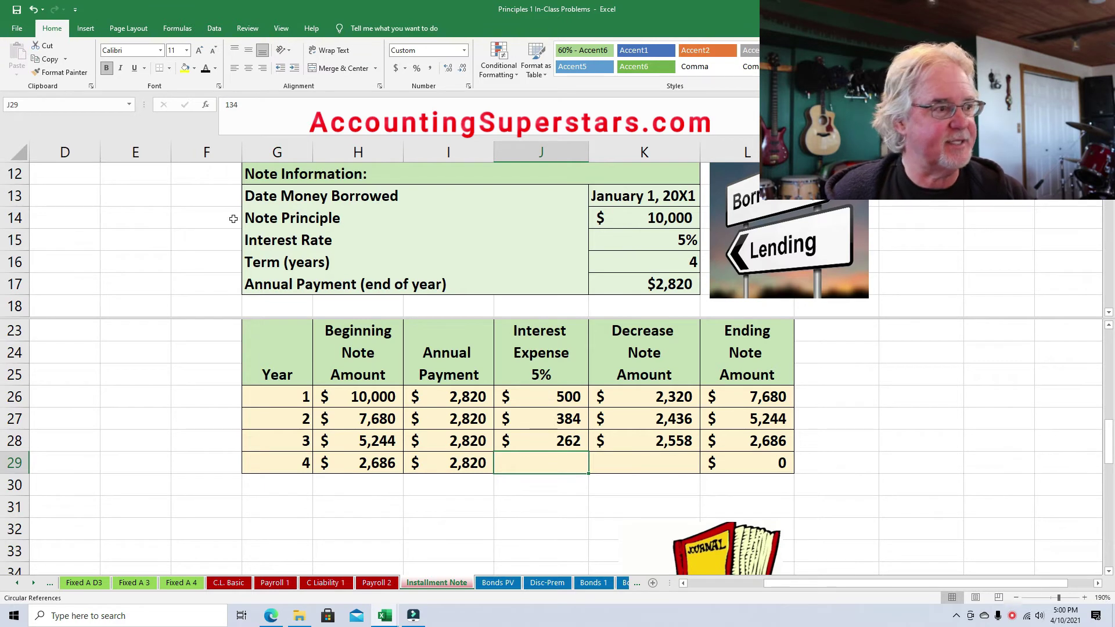
click(207, 70)
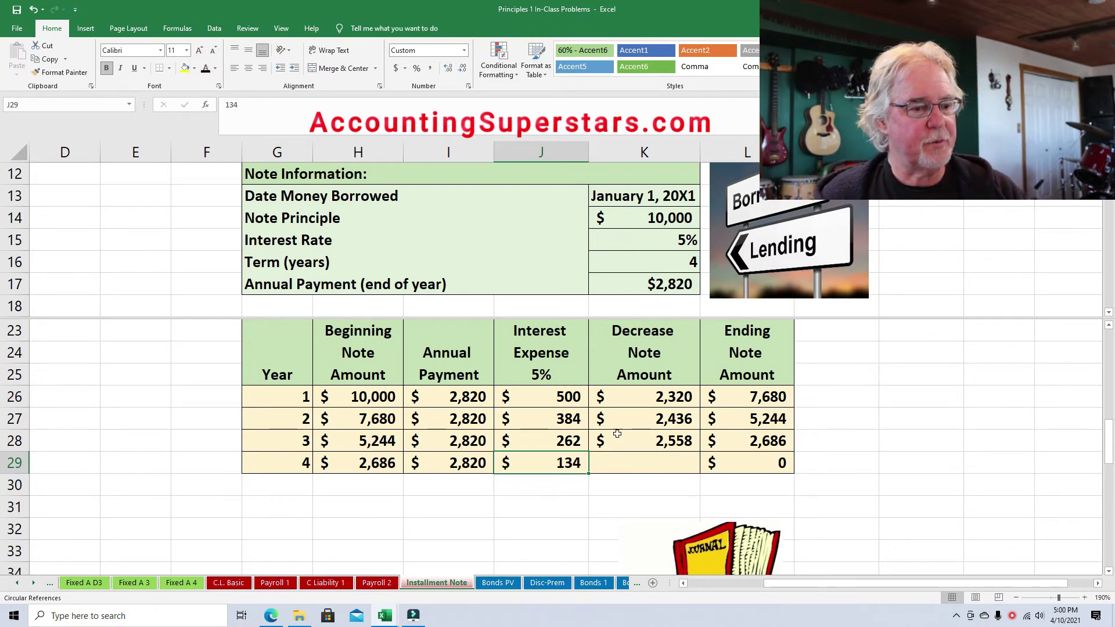
click(653, 465)
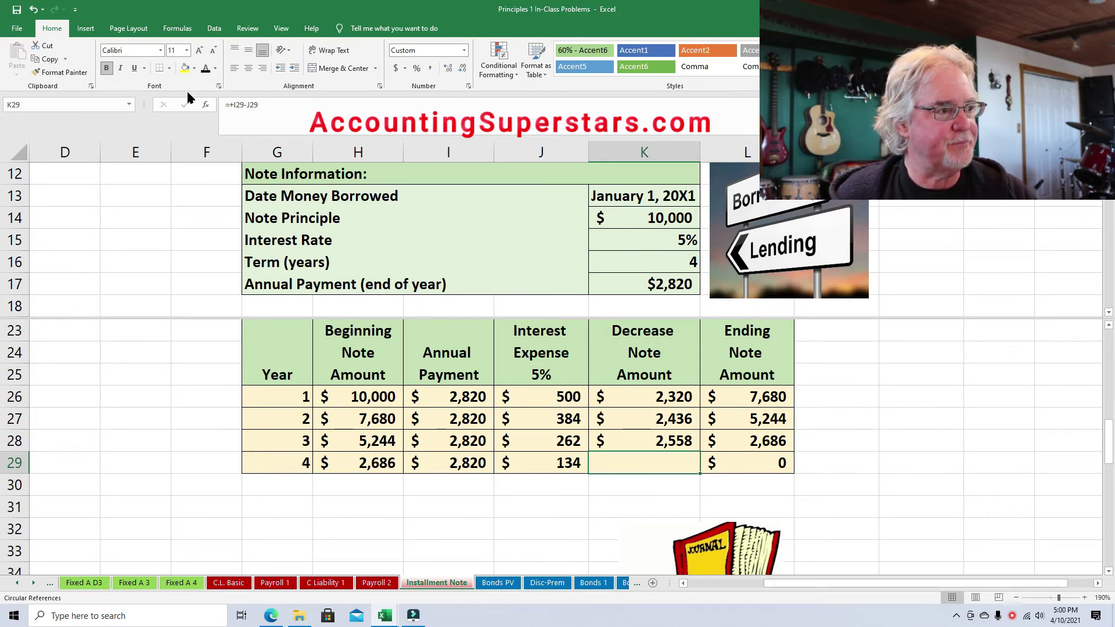
click(203, 67)
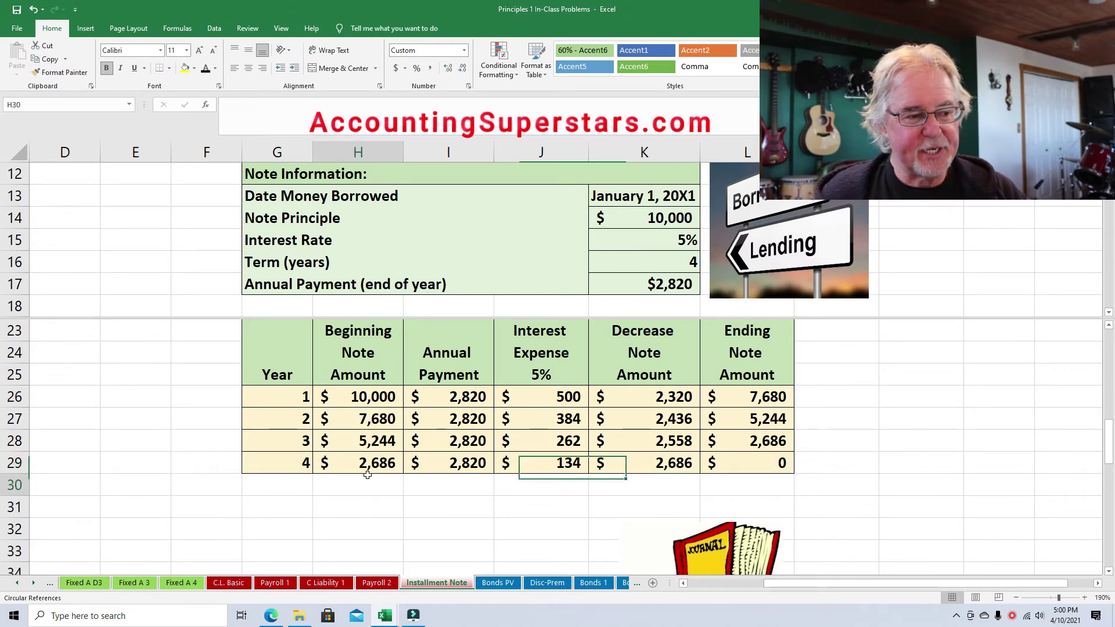
click(363, 467)
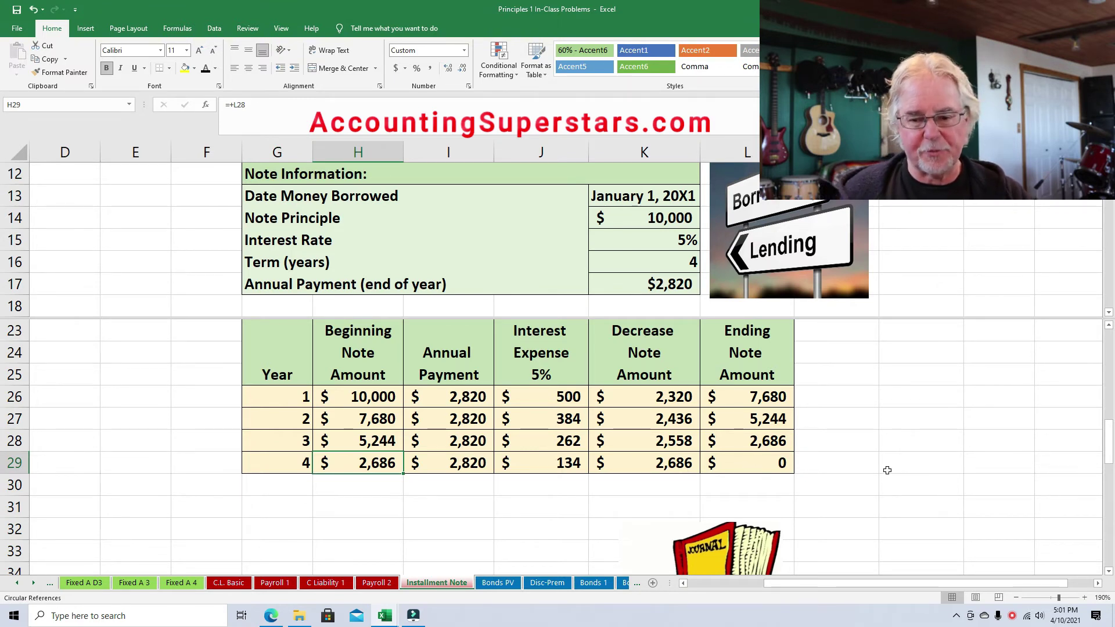
In the Step #2 borrowing entry, reveal the account titles Cash in G38 and Note Payable in H39 with black font.
drag(1109, 439, 9, 486)
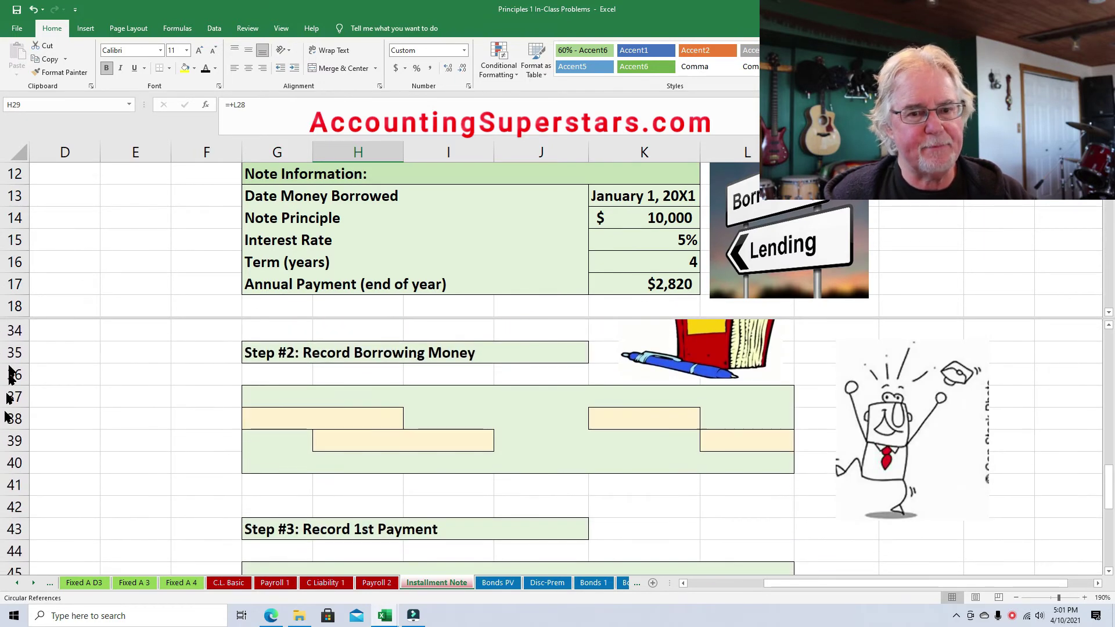
scroll(987, 249, down, 4)
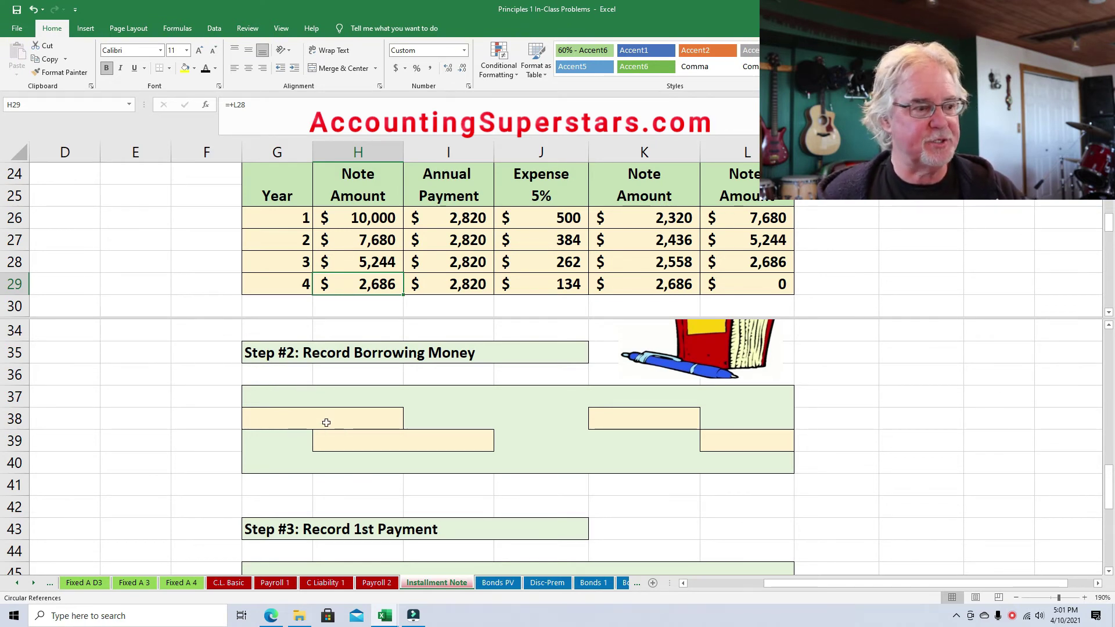
click(268, 420)
click(206, 68)
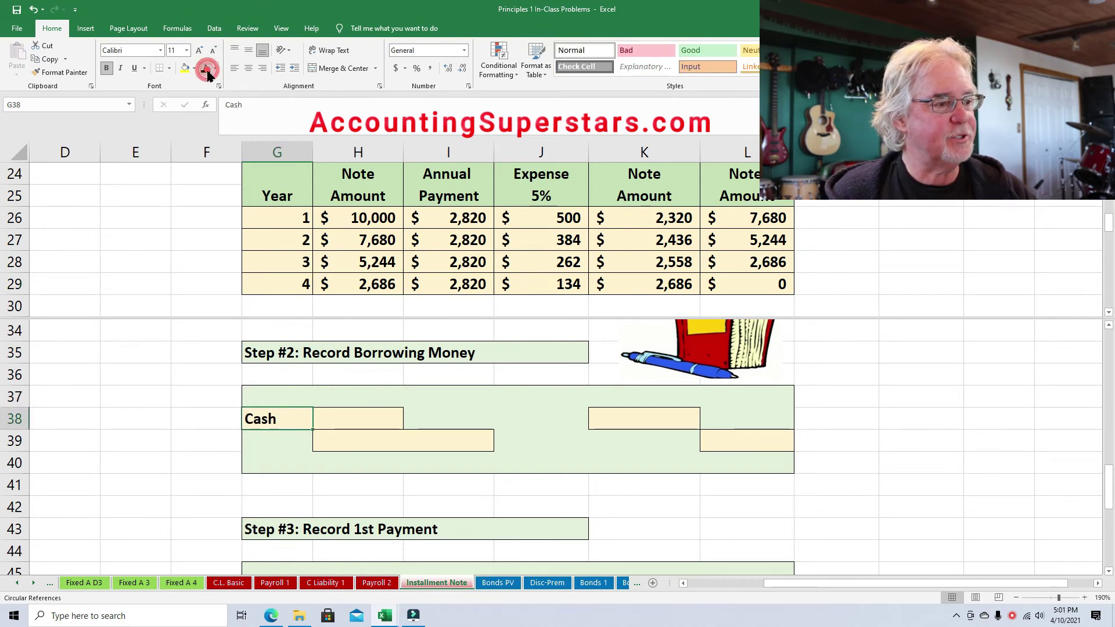
click(354, 439)
click(206, 68)
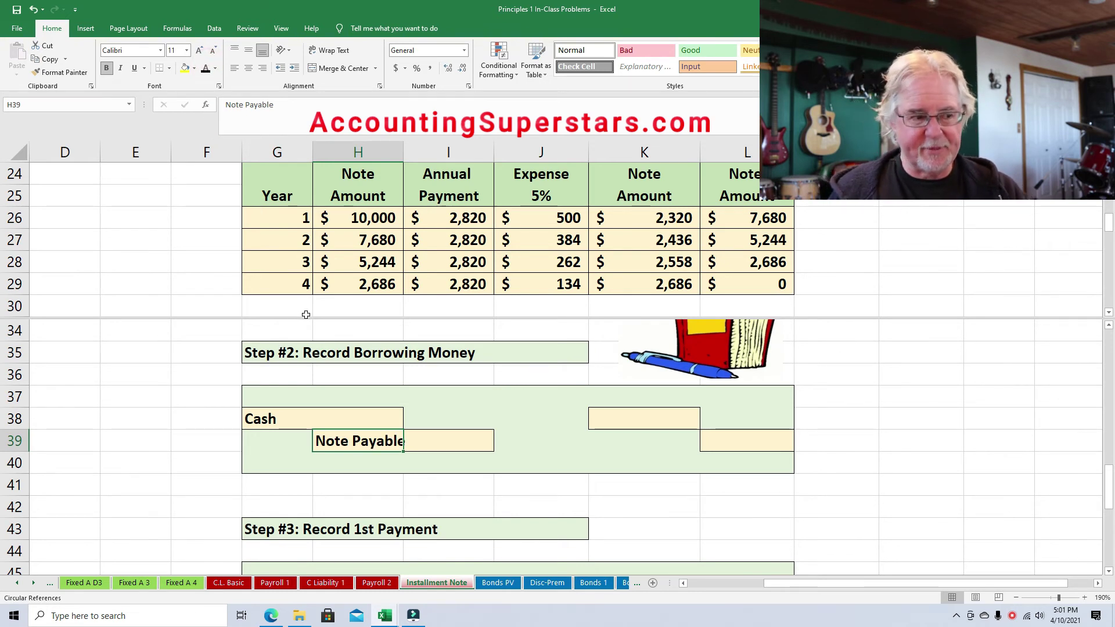
Reveal the borrowing entry's Cash debit amount in K38 and Note Payable credit amount in L39 with black font.
click(642, 417)
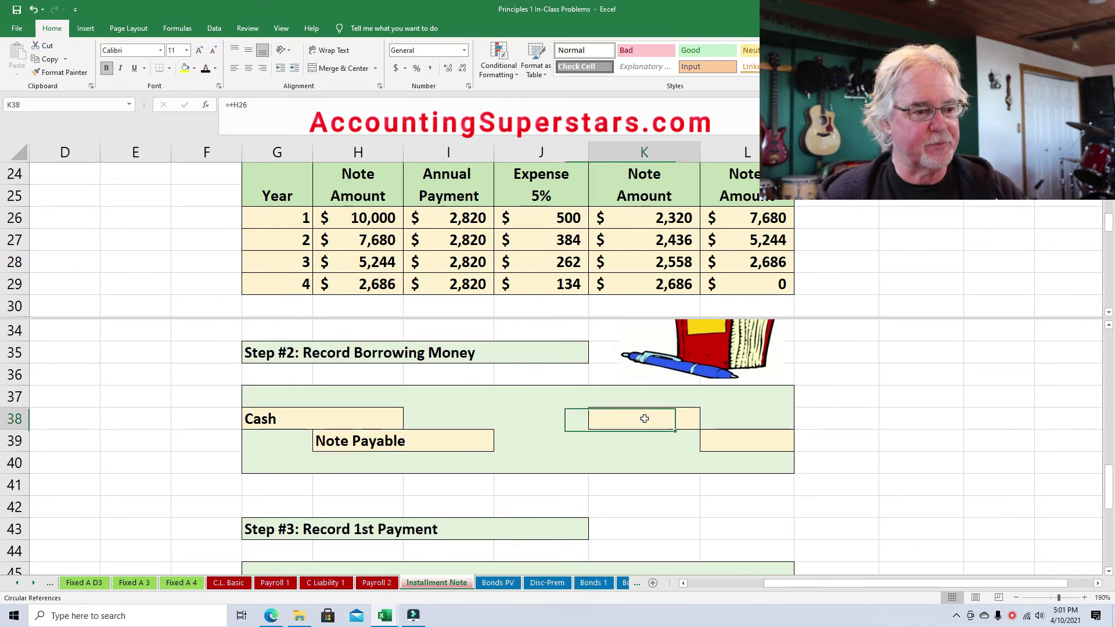
click(206, 68)
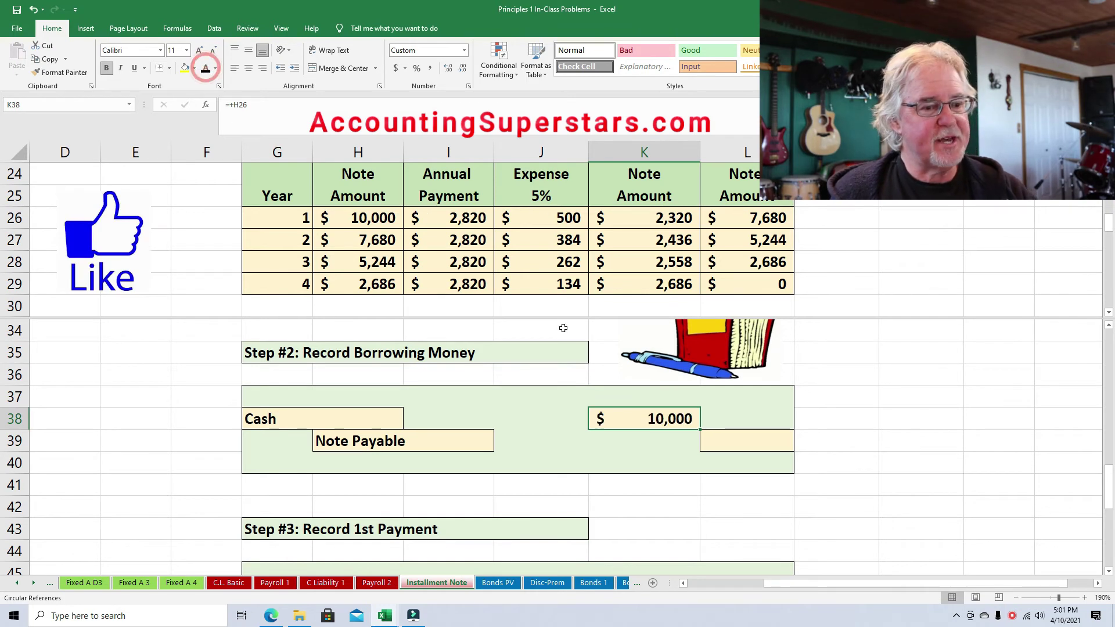
click(768, 439)
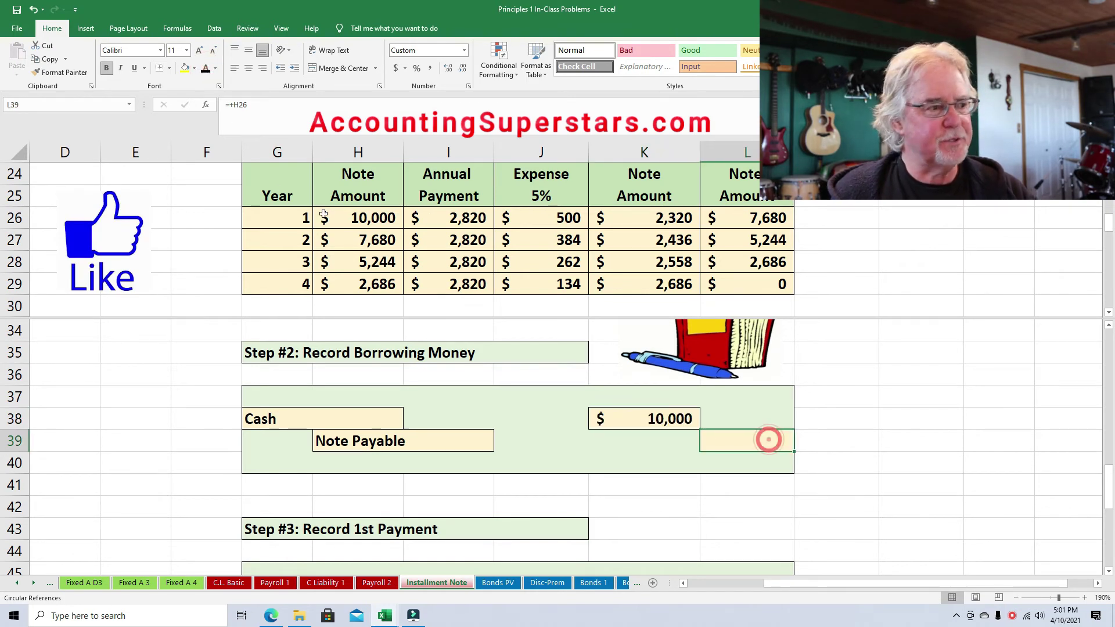
click(205, 69)
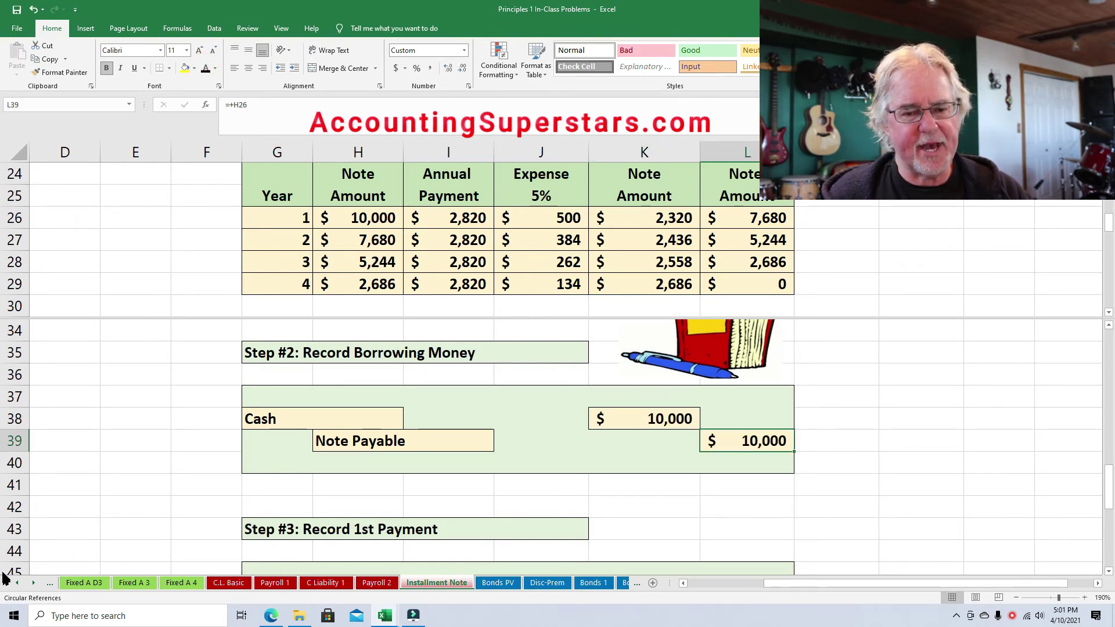
Highlight the Year 1 annual payment, interest expense and decrease in note amount in I26:K26 with yellow fill.
click(1109, 571)
scroll(1110, 572, down, 6)
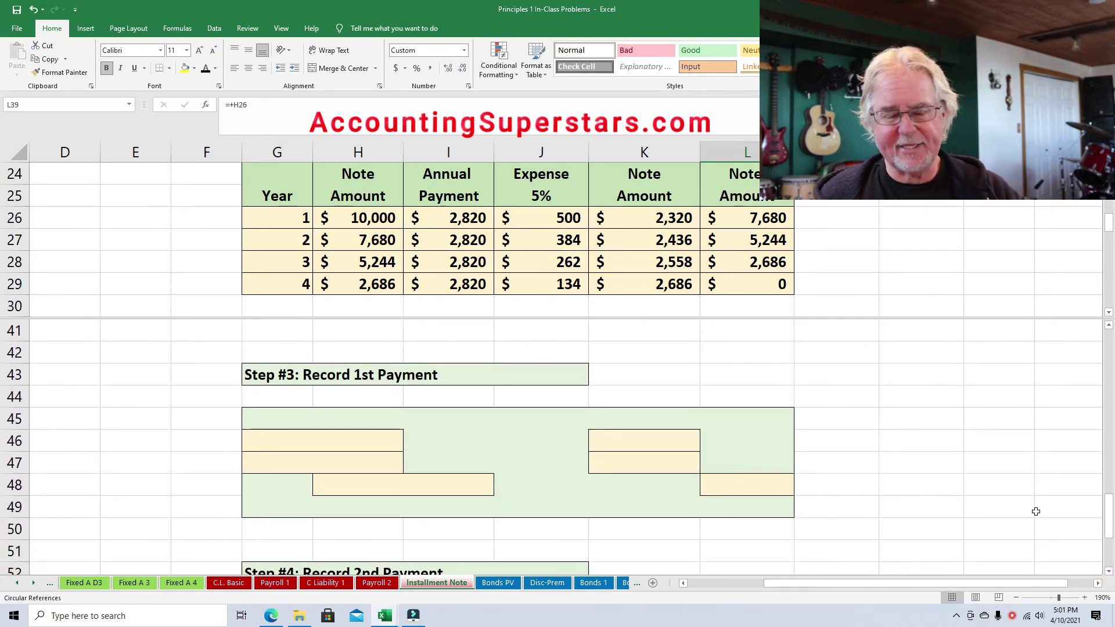
drag(453, 219, 642, 216)
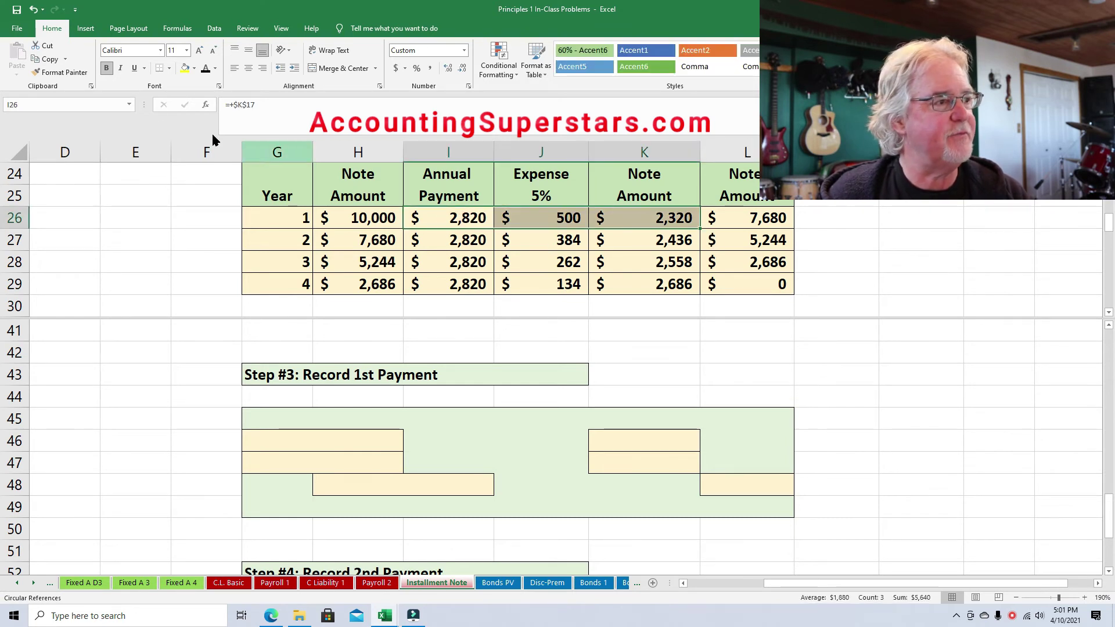
click(182, 67)
click(173, 347)
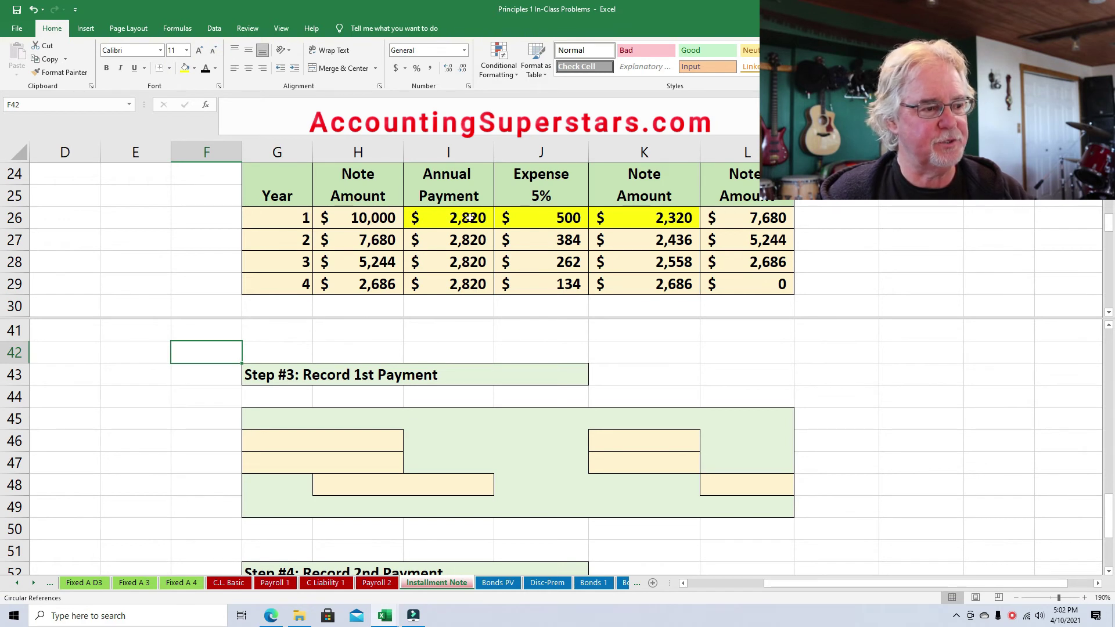
In the Step #3 first payment entry, reveal Note Payable in G46 and its debit amount in K46 with black font.
click(273, 438)
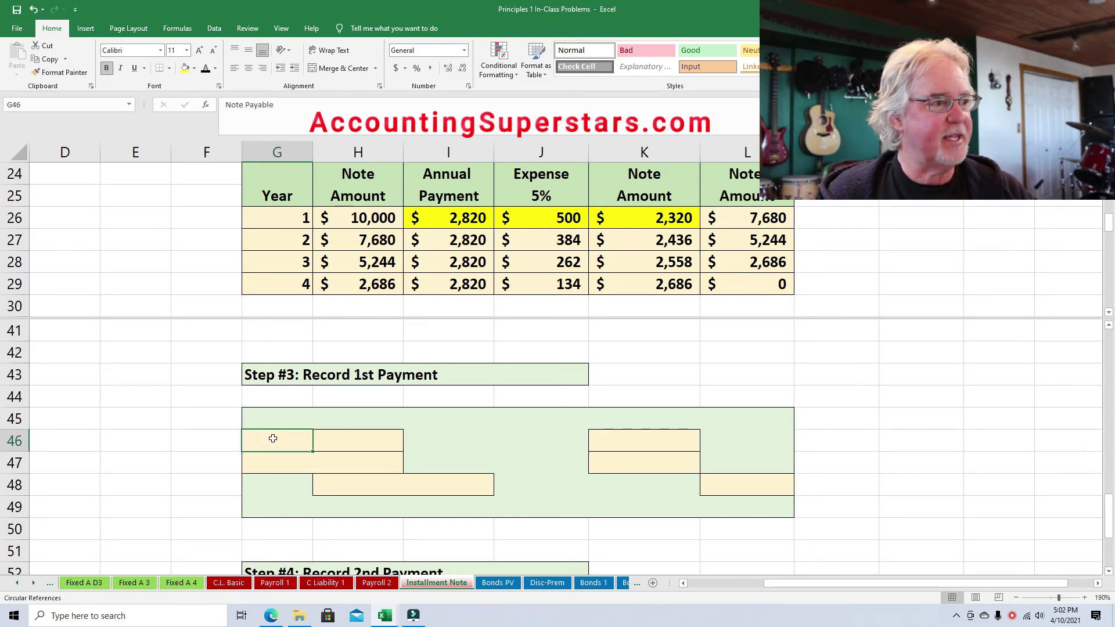
click(205, 68)
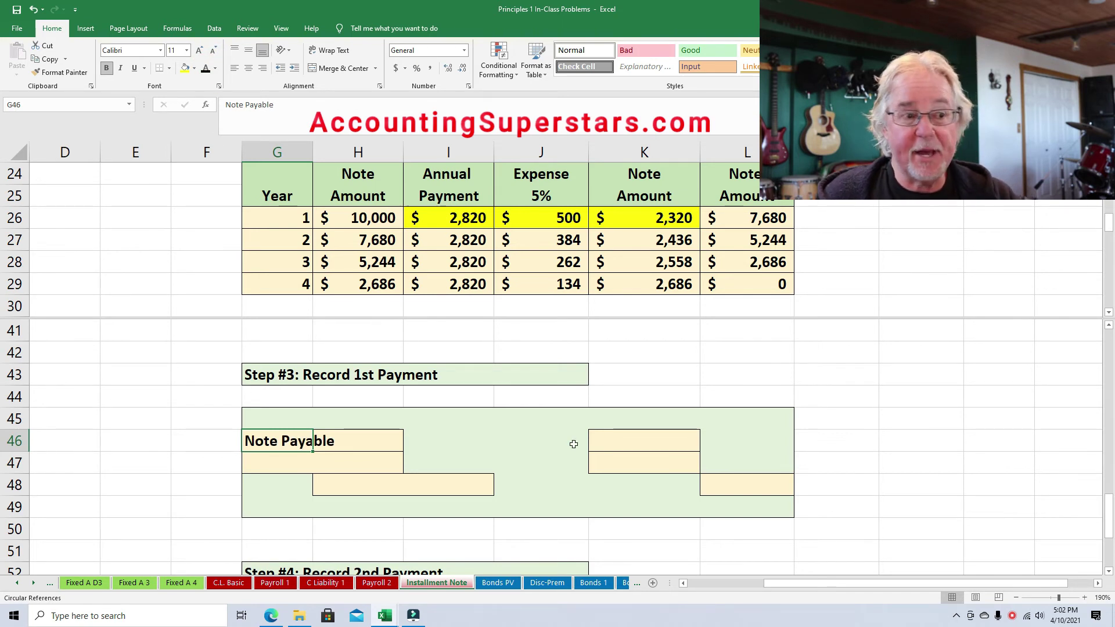
click(651, 221)
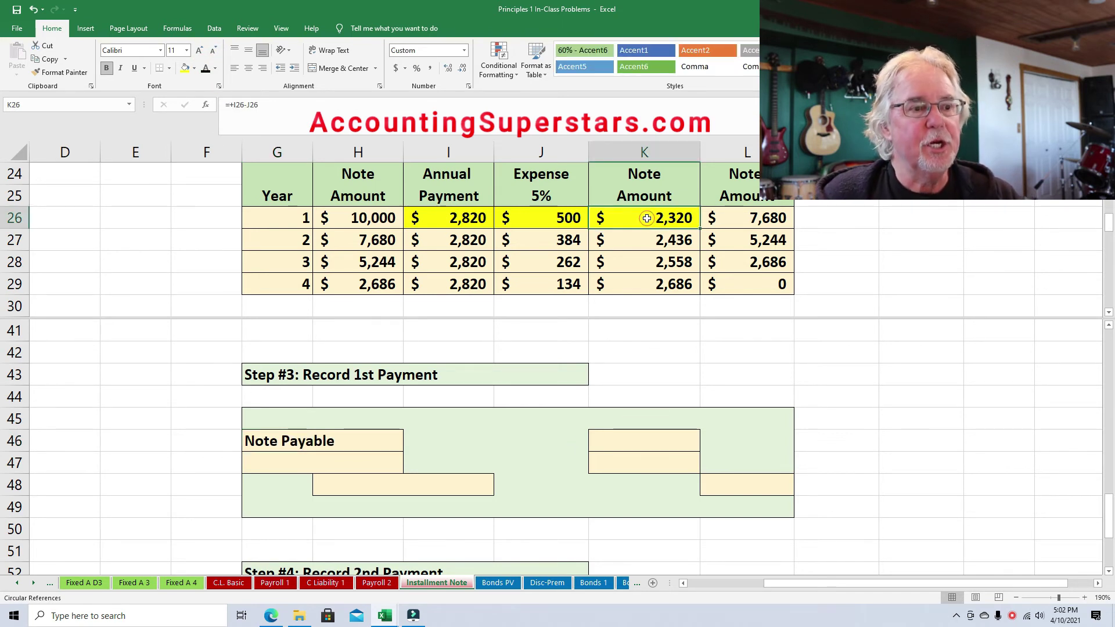
click(659, 440)
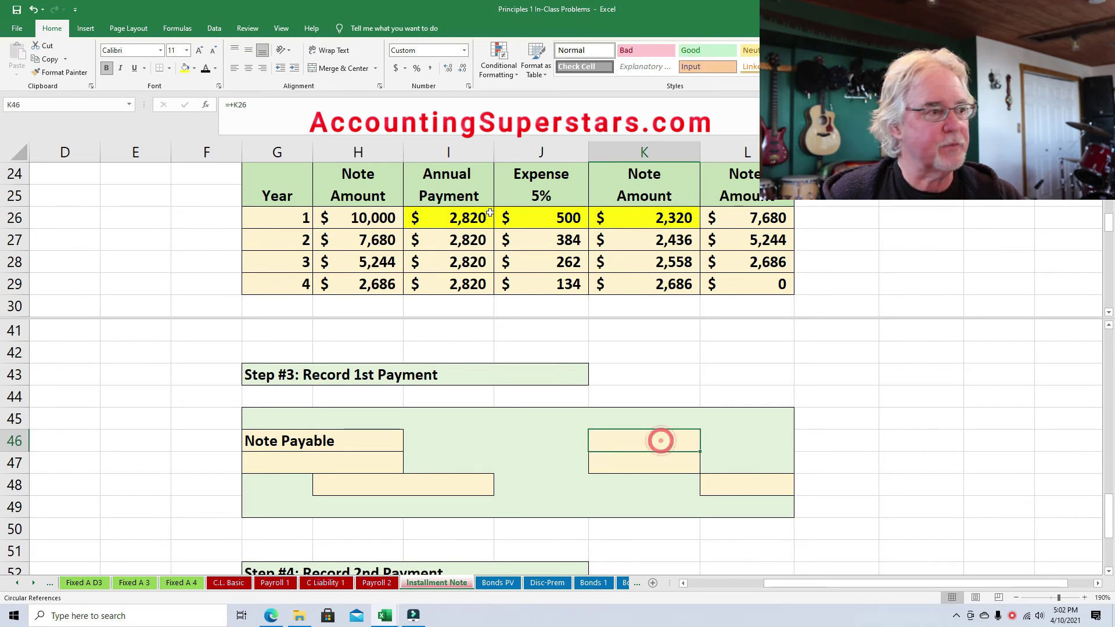
click(206, 69)
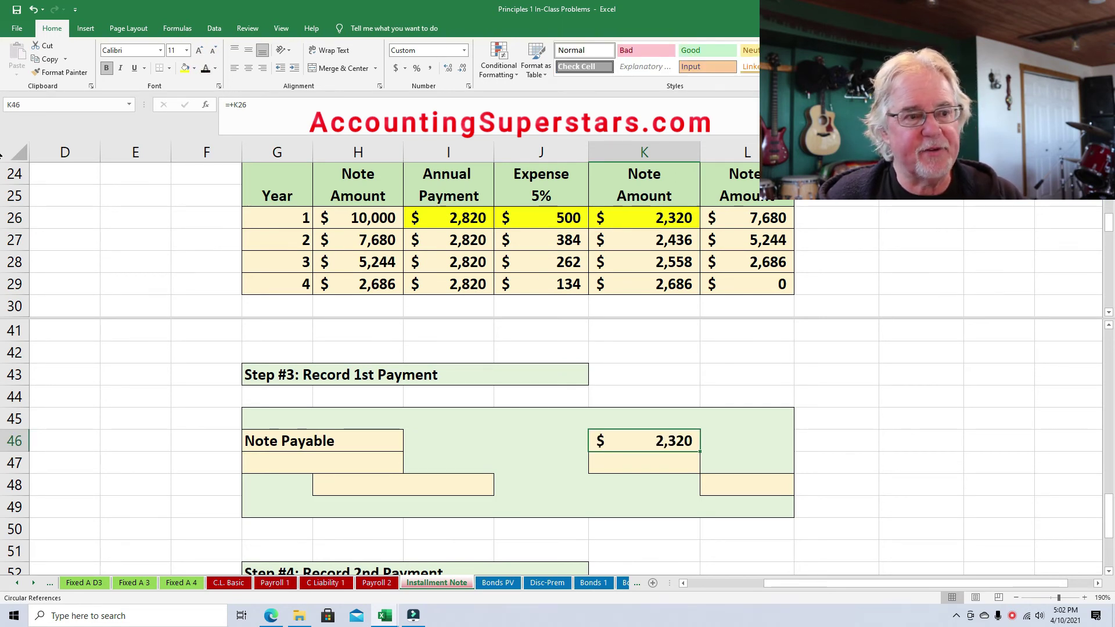
Reveal the first payment entry's Interest Expense title in G47 and its debit amount in K47 with black font.
scroll(7, 154, up, 1)
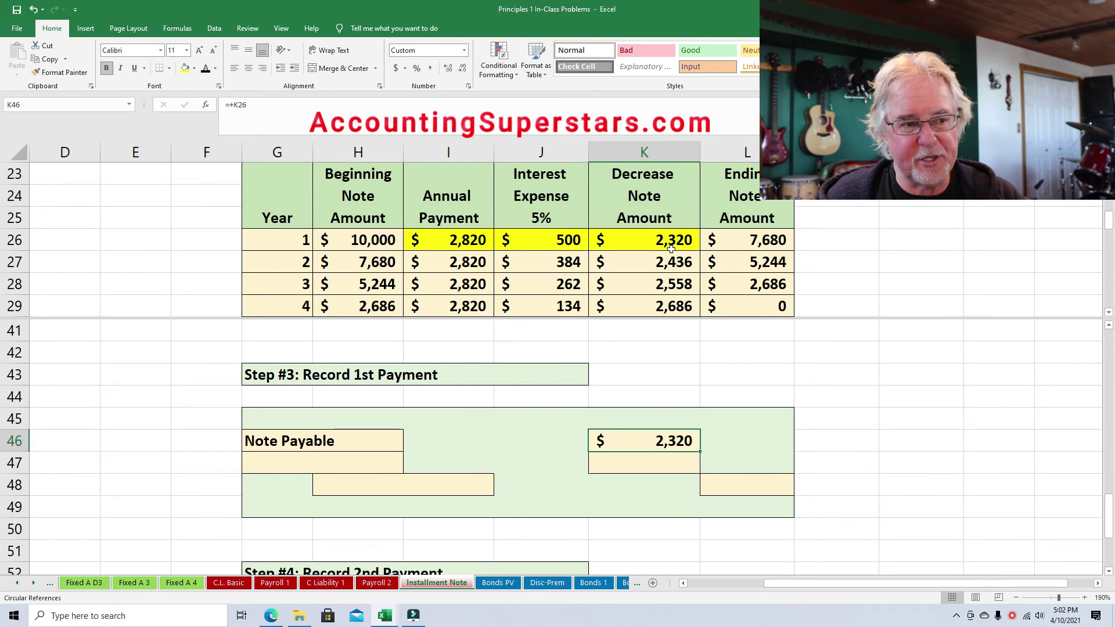
click(257, 461)
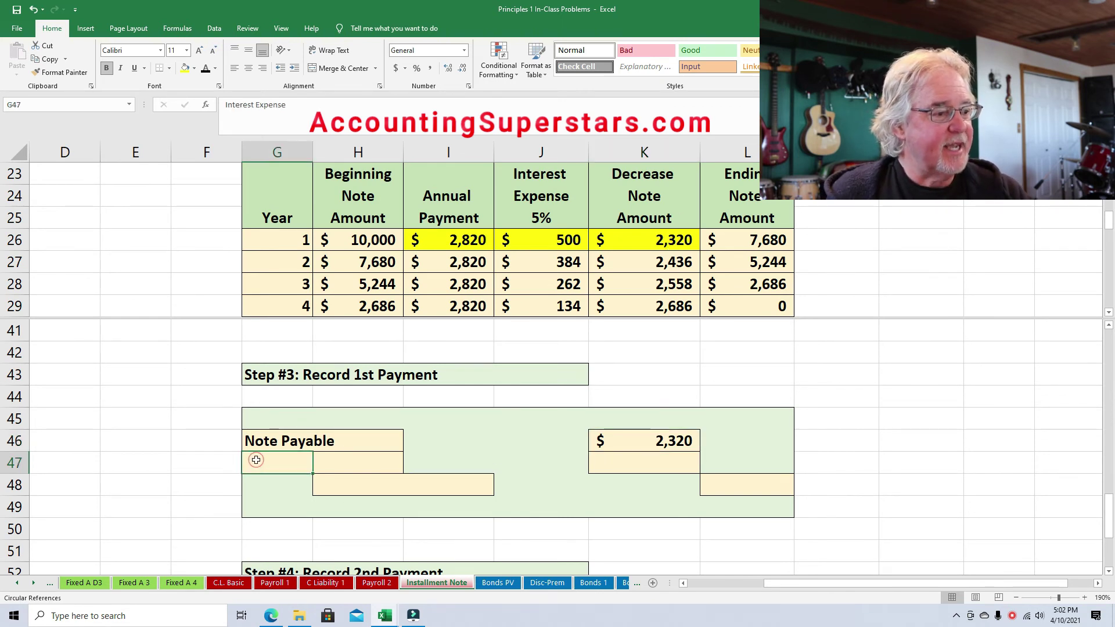
click(206, 69)
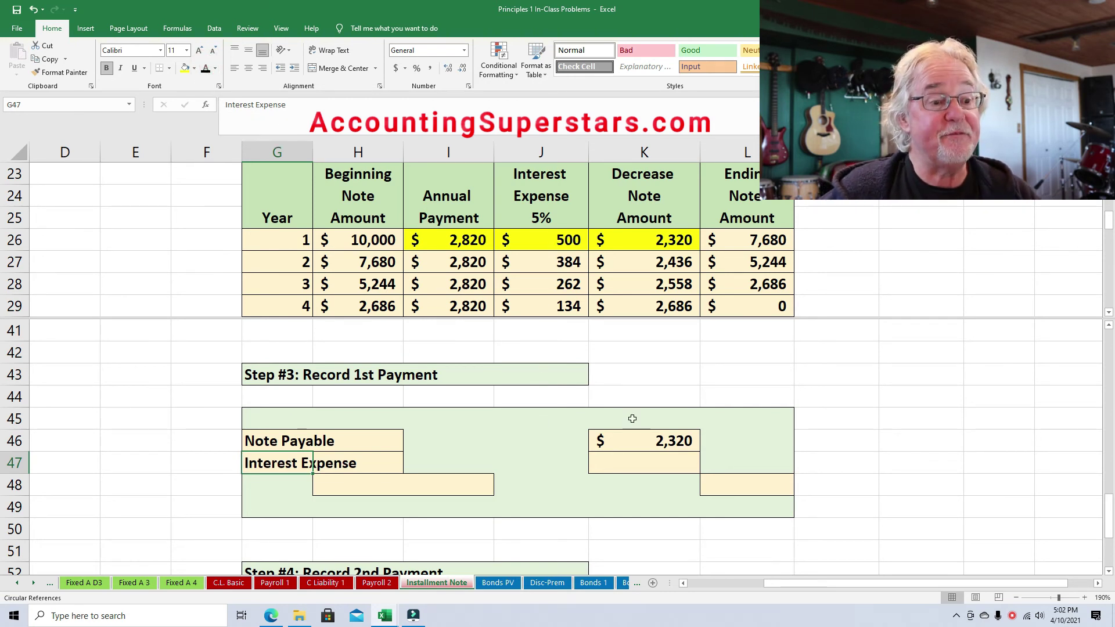
click(681, 459)
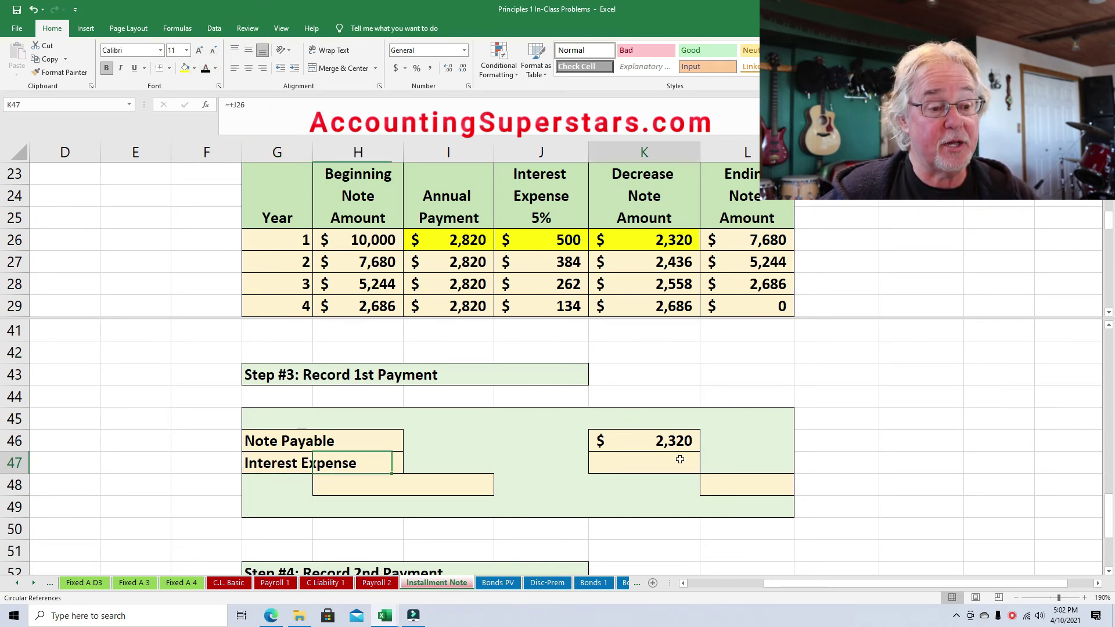
click(206, 69)
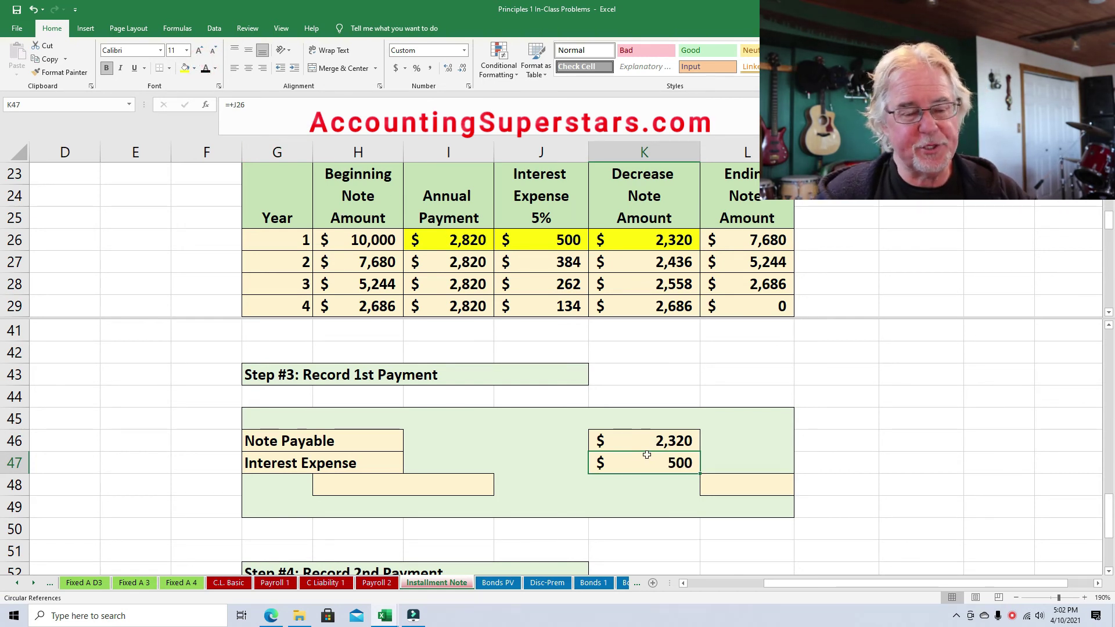
Check the annual payment in I26, and reveal the first payment's credit amount in L48 and Cash title in H48 with black font.
click(456, 241)
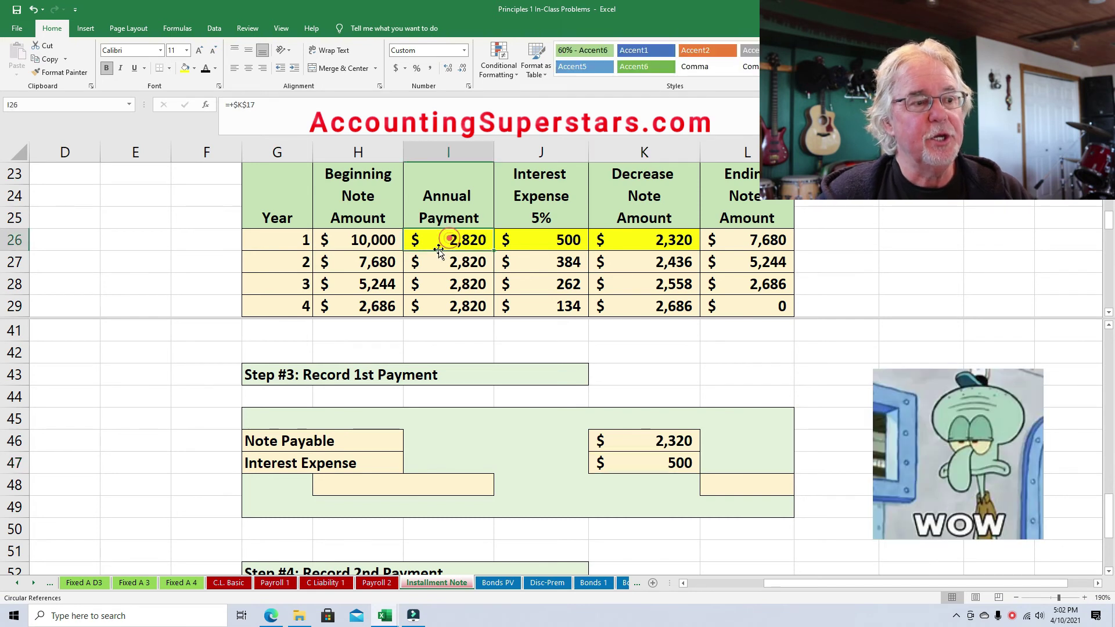
click(752, 483)
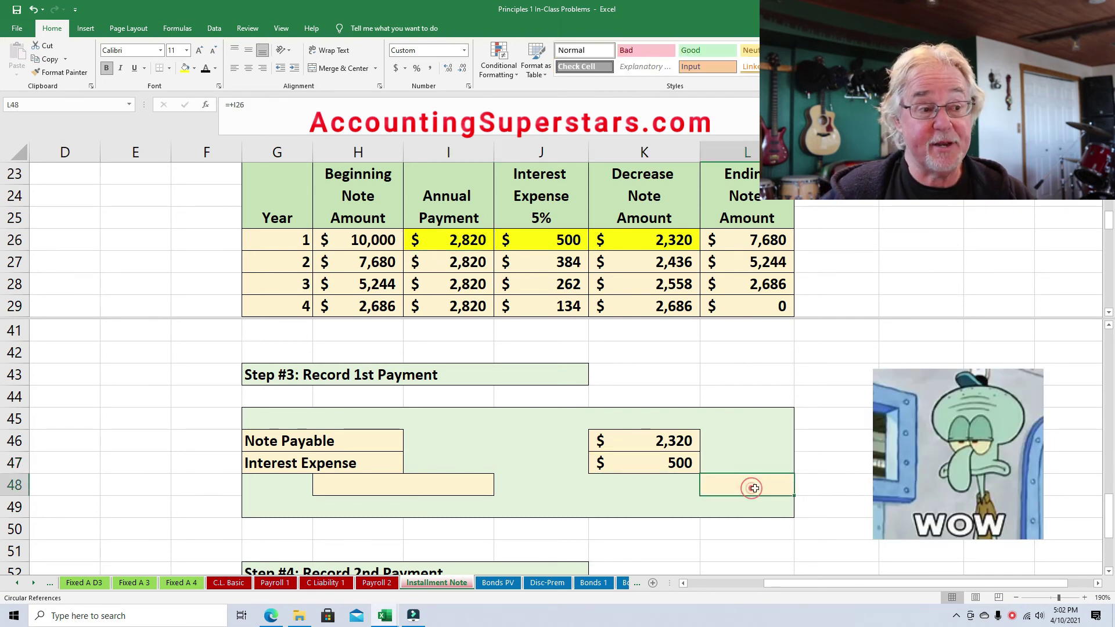
click(204, 69)
click(333, 484)
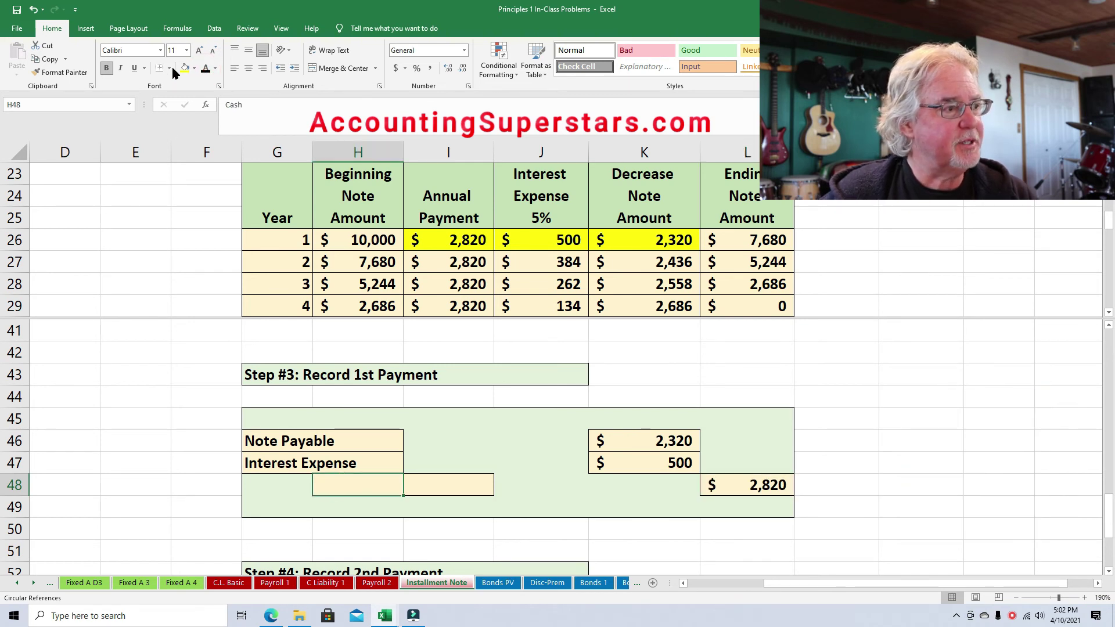
click(205, 69)
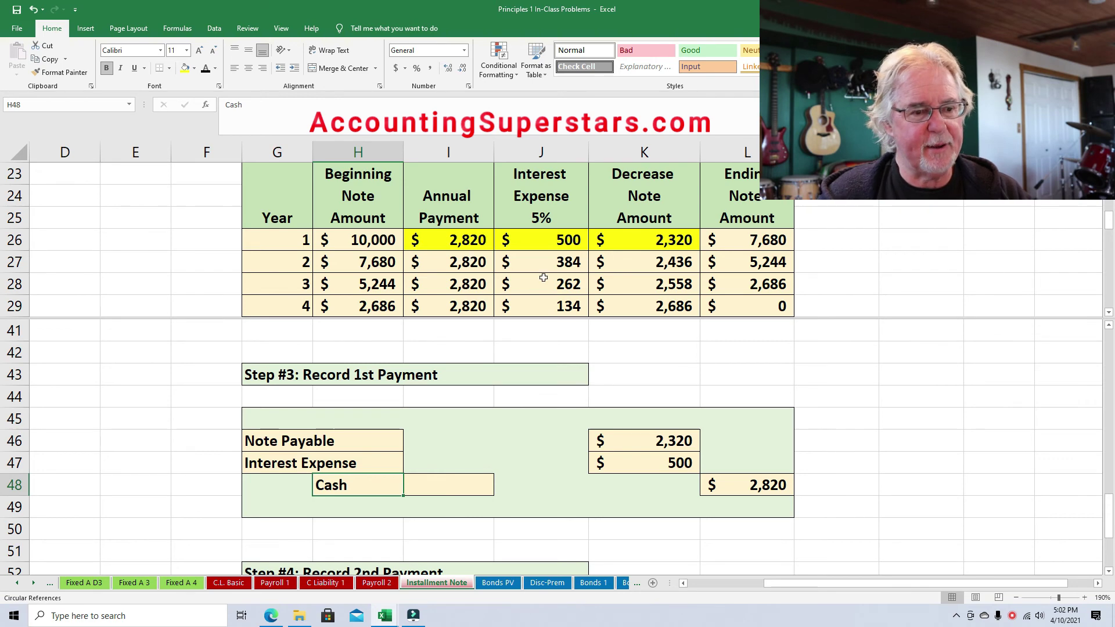
For the Step #4 second payment entry, highlight the Year 2 payment, interest and note decrease in I27:K27 with light orange fill.
click(1110, 572)
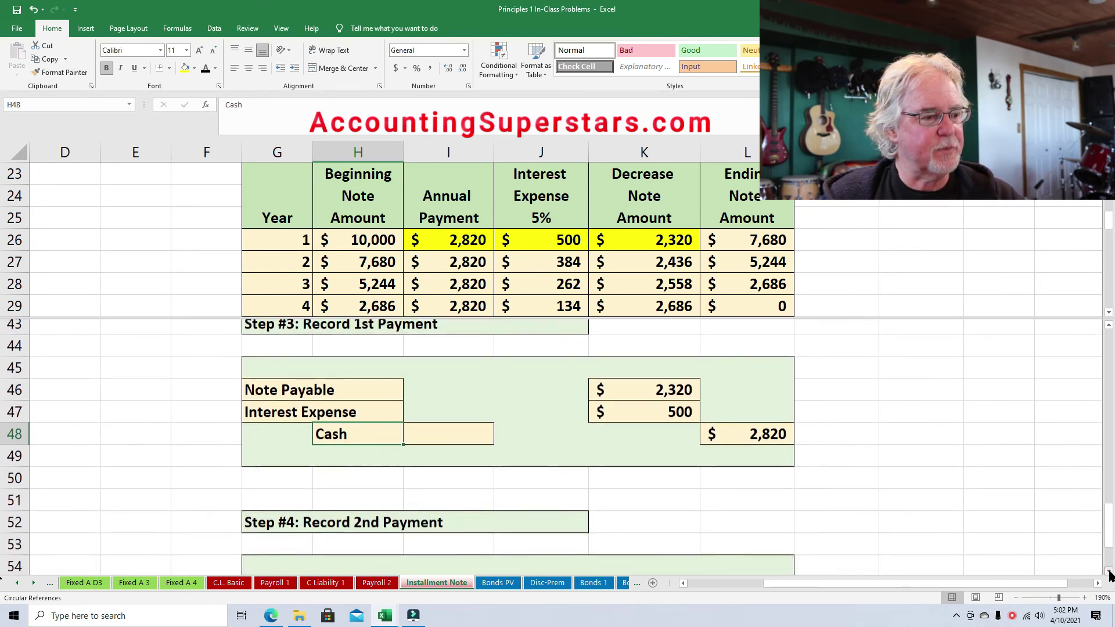
click(1109, 573)
click(1109, 572)
click(1109, 573)
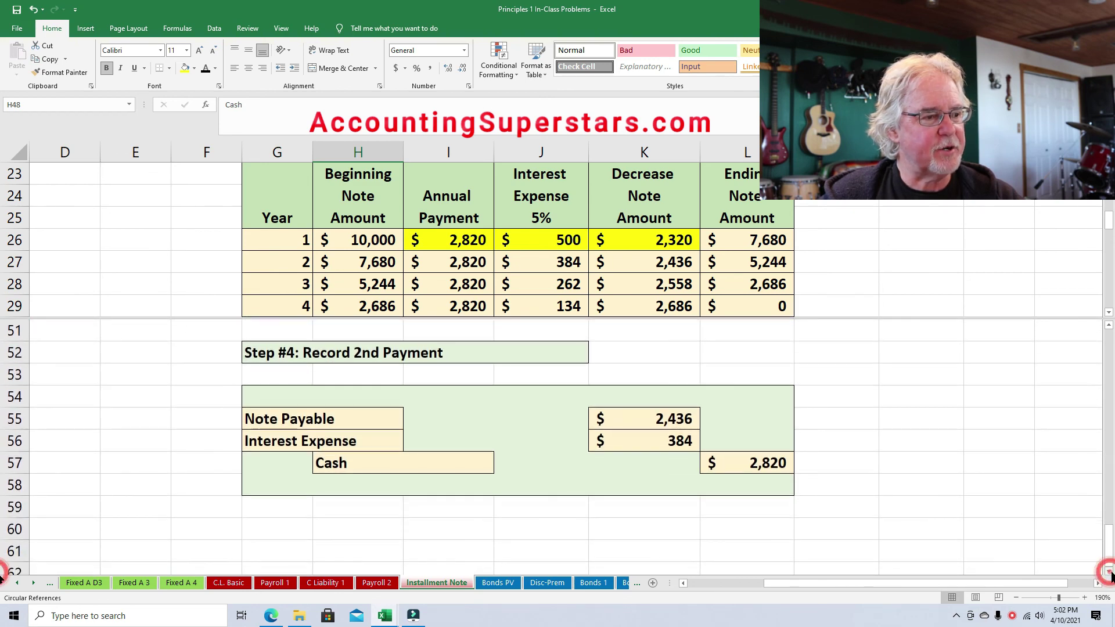
click(1109, 573)
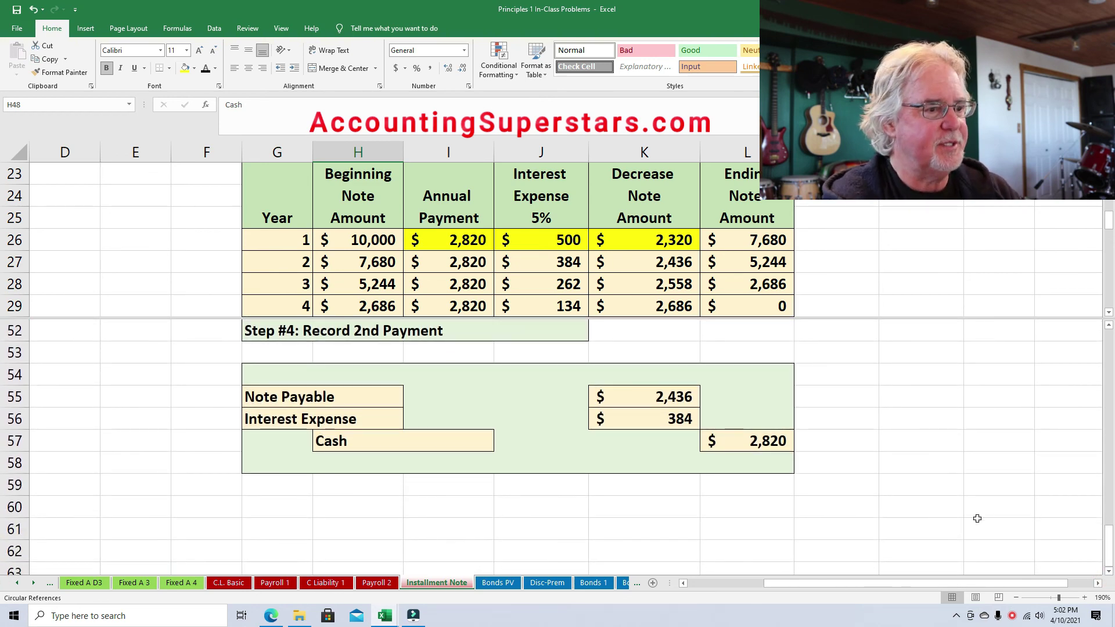
drag(437, 257, 683, 263)
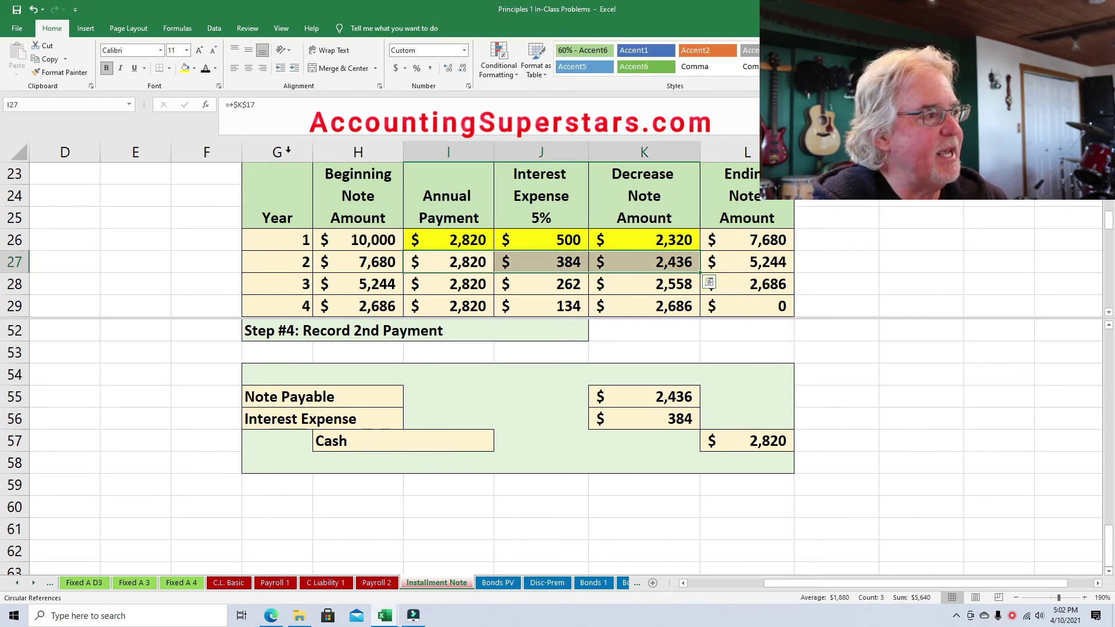
click(194, 68)
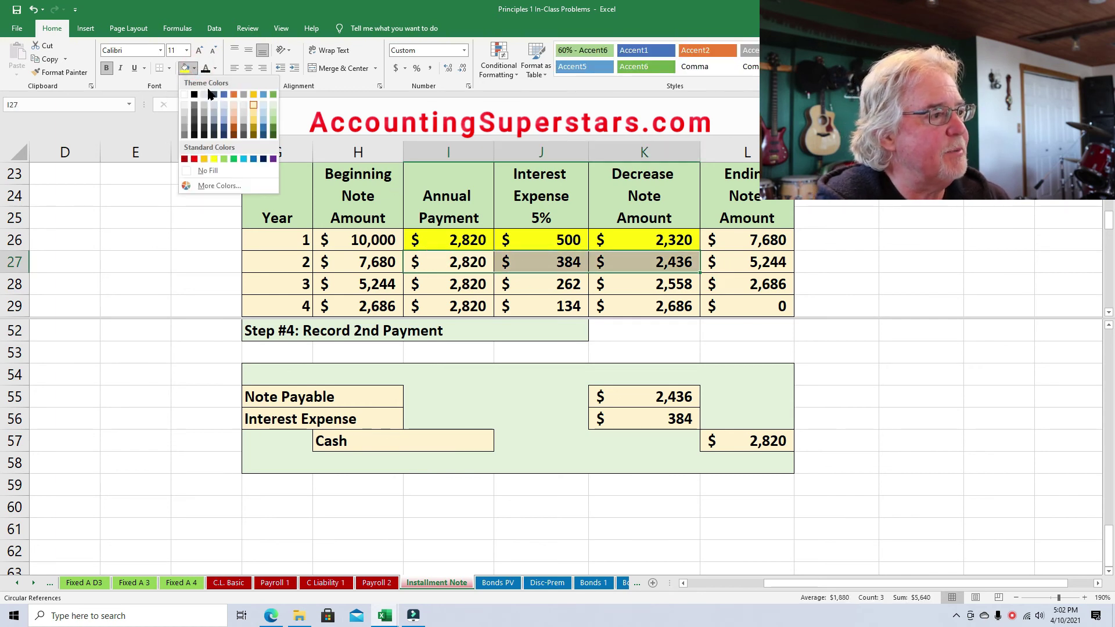
click(233, 113)
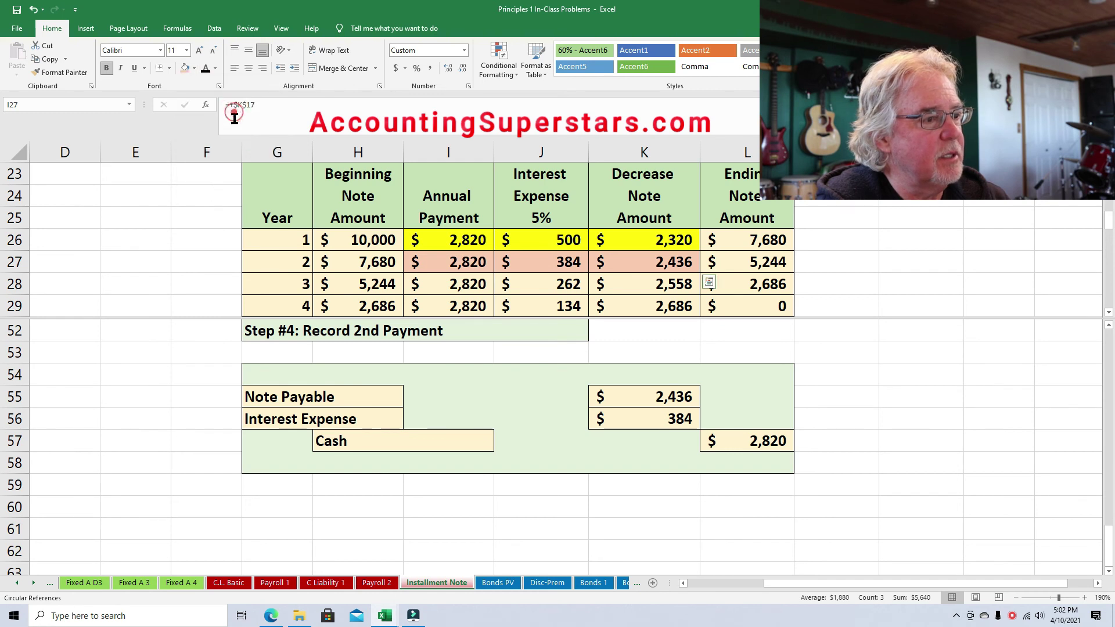
click(189, 426)
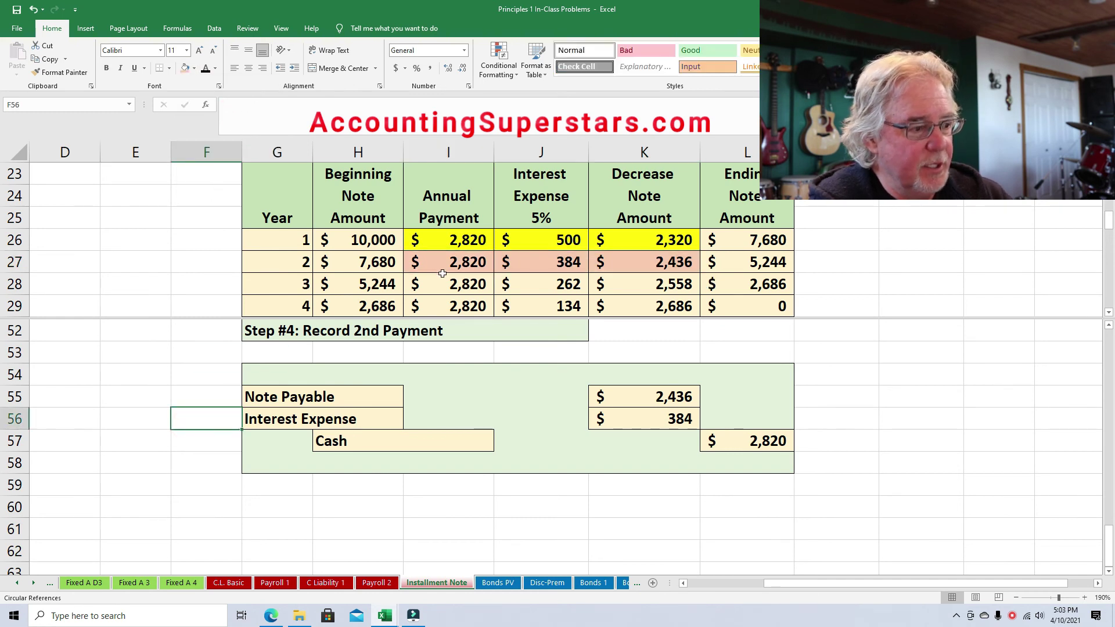
Check the second payment entry's amounts in K55, K56 and L57, comparing the interest with Year 2 interest expense in J27.
click(661, 402)
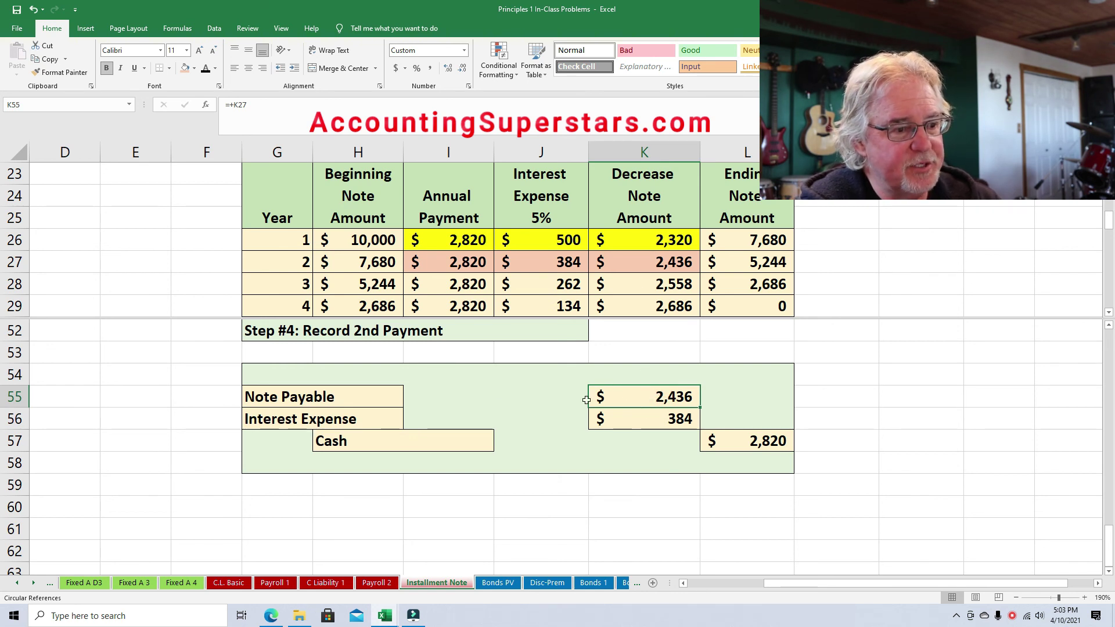
click(681, 425)
click(558, 263)
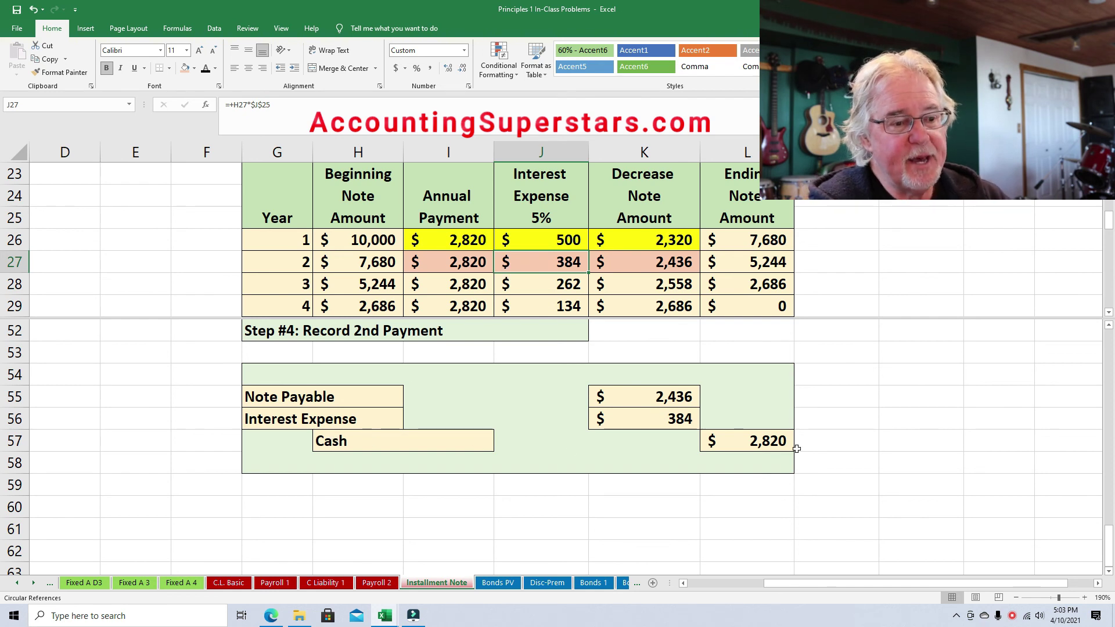
click(769, 440)
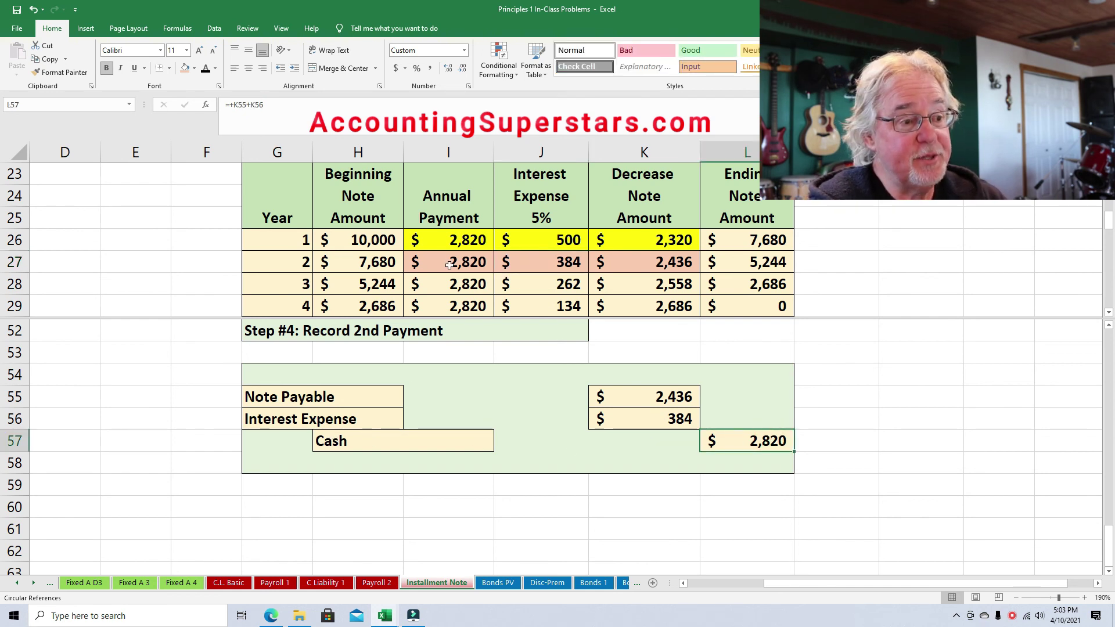